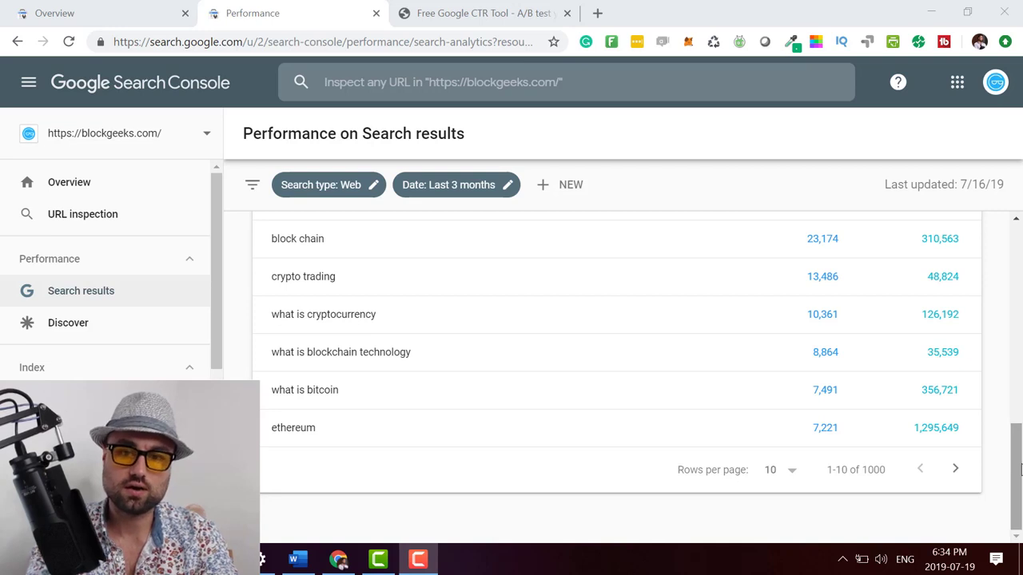
Step: Add average CTR and average position to the metrics displayed in the performance report
{"action": "left_click_drag", "start_coordinate": [1019, 469], "coordinate": [1018, 519]}
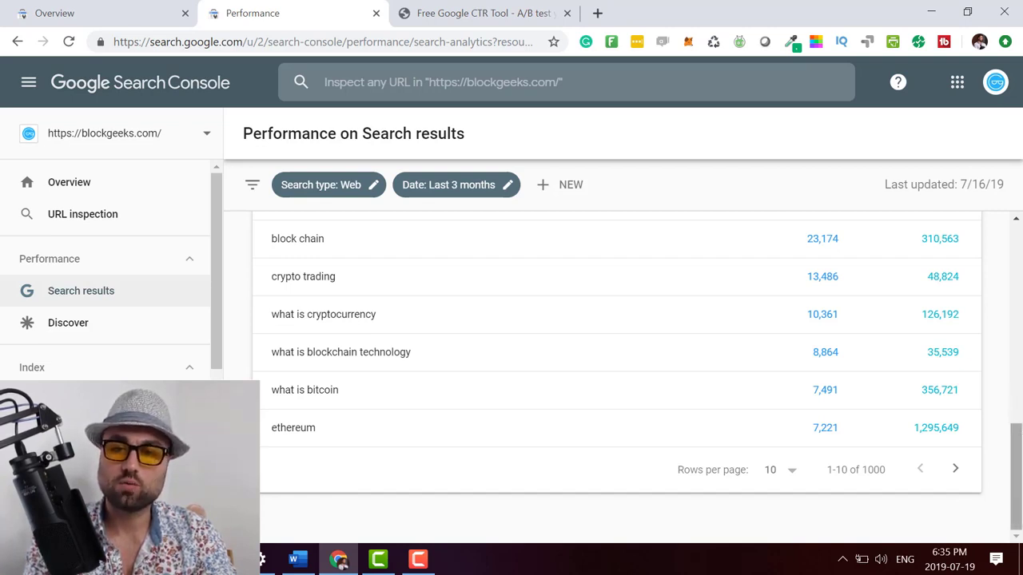
{"action": "left_click_drag", "start_coordinate": [1017, 437], "coordinate": [1013, 426]}
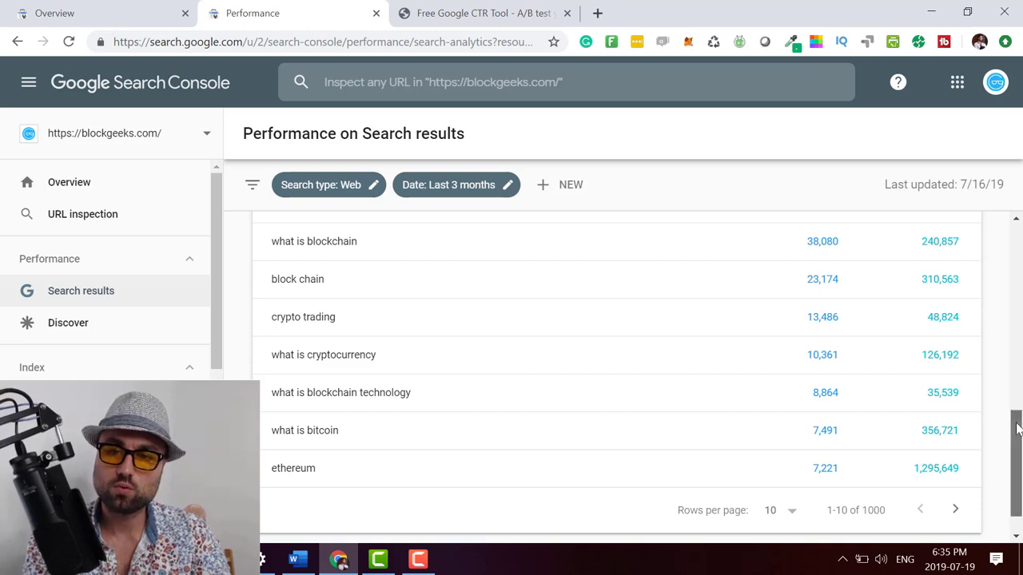
{"action": "left_click_drag", "start_coordinate": [1013, 425], "coordinate": [975, 167]}
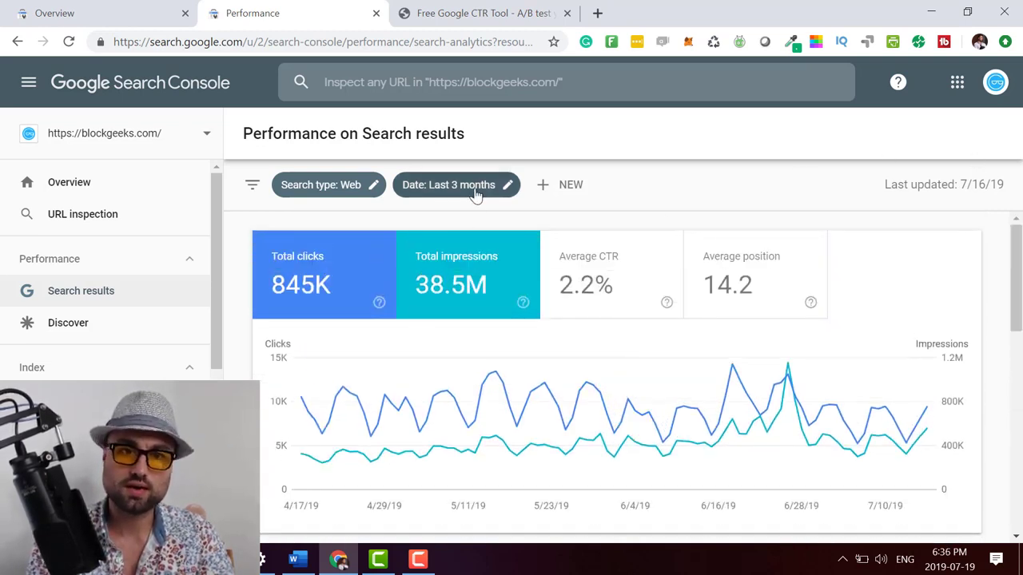
{"action": "left_click", "coordinate": [624, 248]}
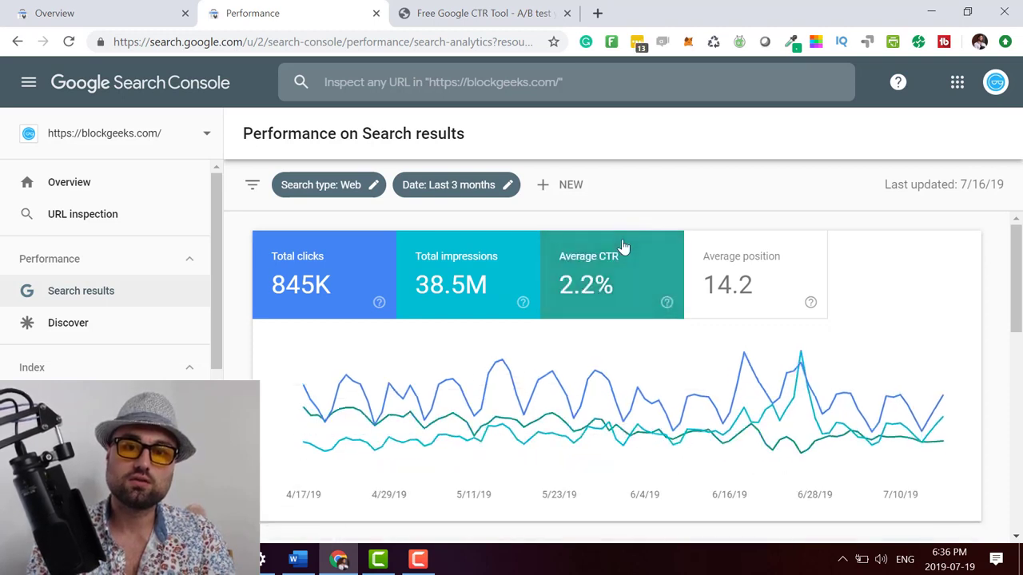
{"action": "left_click", "coordinate": [719, 256]}
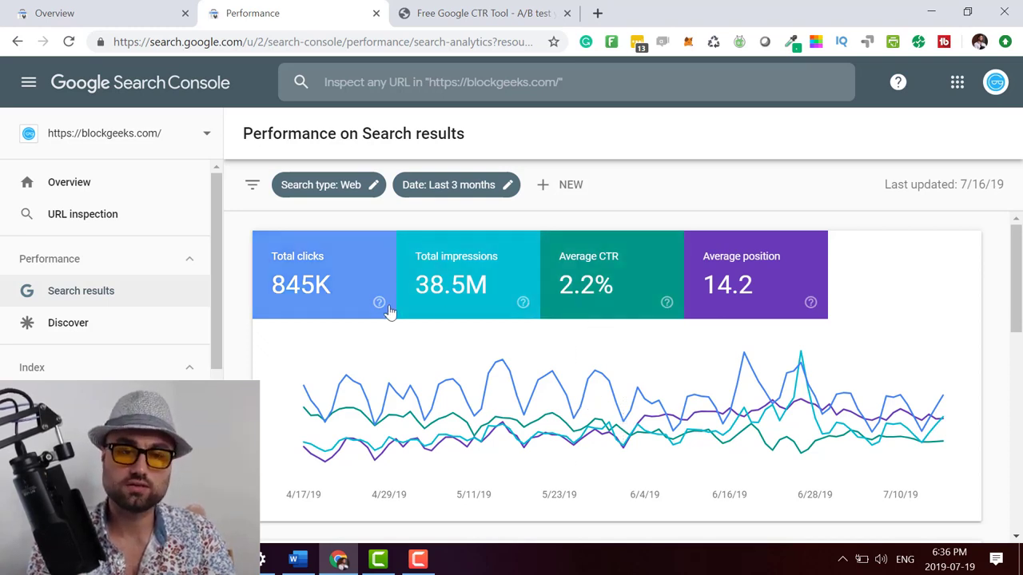
Step: Break the performance report down by page and sort the pages by impressions in descending order
{"action": "left_click_drag", "start_coordinate": [1016, 274], "coordinate": [1017, 424]}
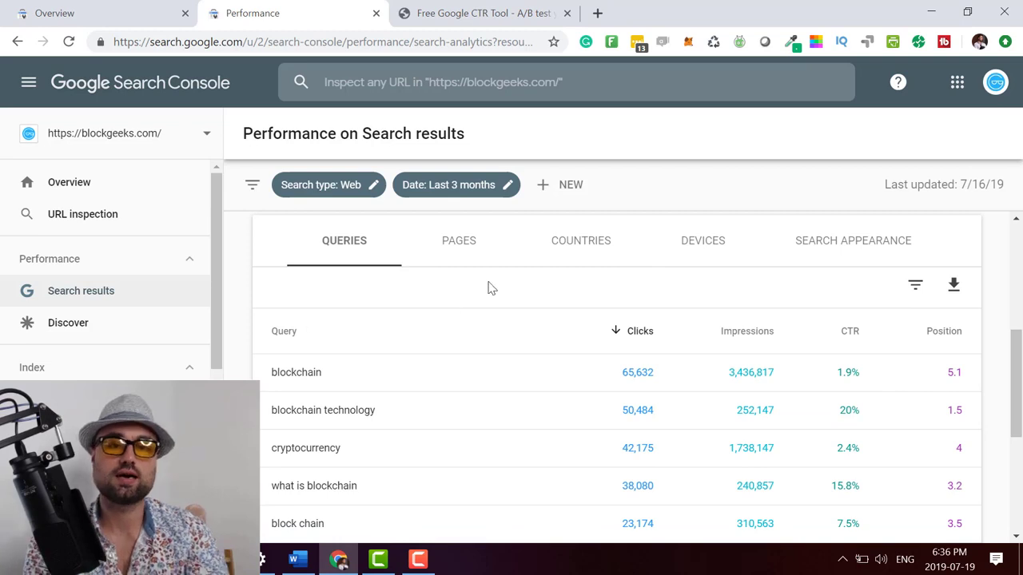
{"action": "left_click", "coordinate": [432, 260]}
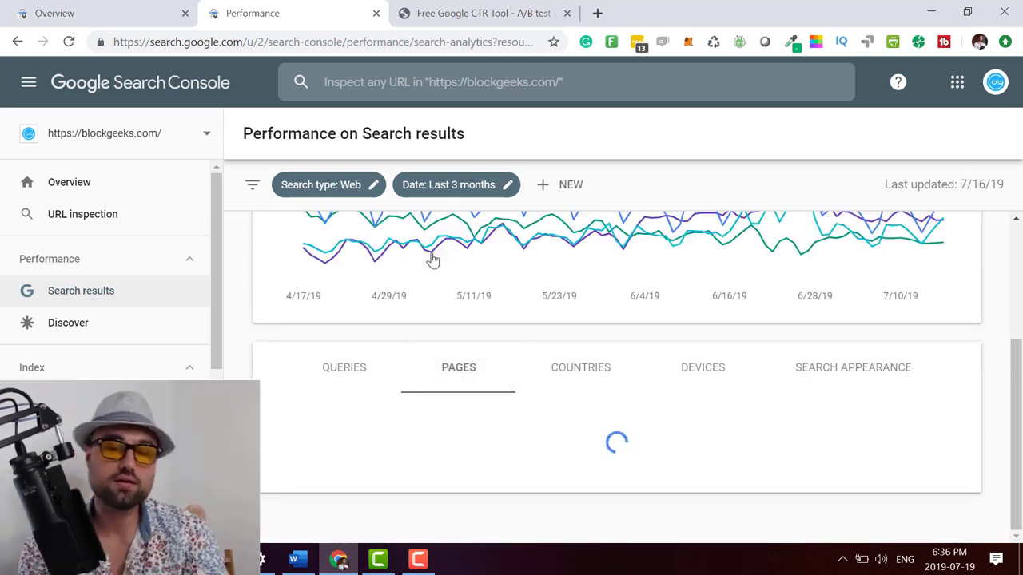
{"action": "scroll", "coordinate": [618, 360], "scroll_direction": "down", "scroll_amount": 2}
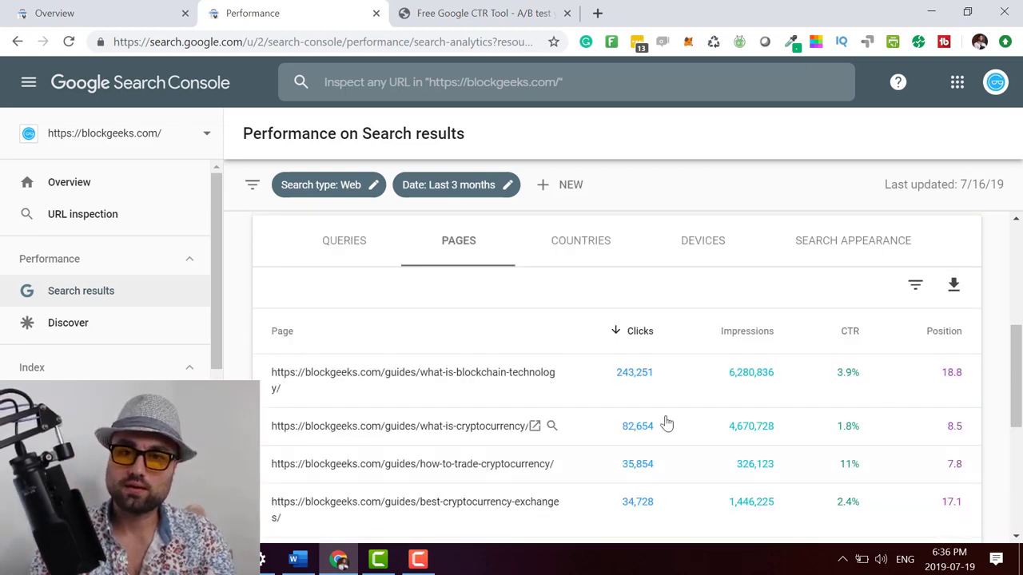
{"action": "left_click", "coordinate": [755, 331]}
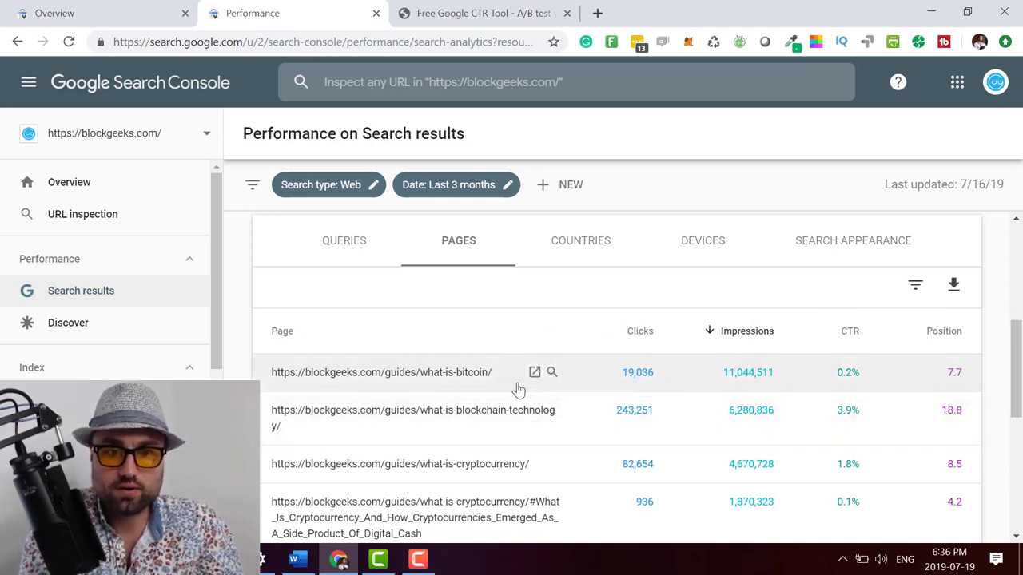
Step: Open the what-is-bitcoin guide in a new tab and filter the performance report to that page
{"action": "left_click", "coordinate": [534, 372]}
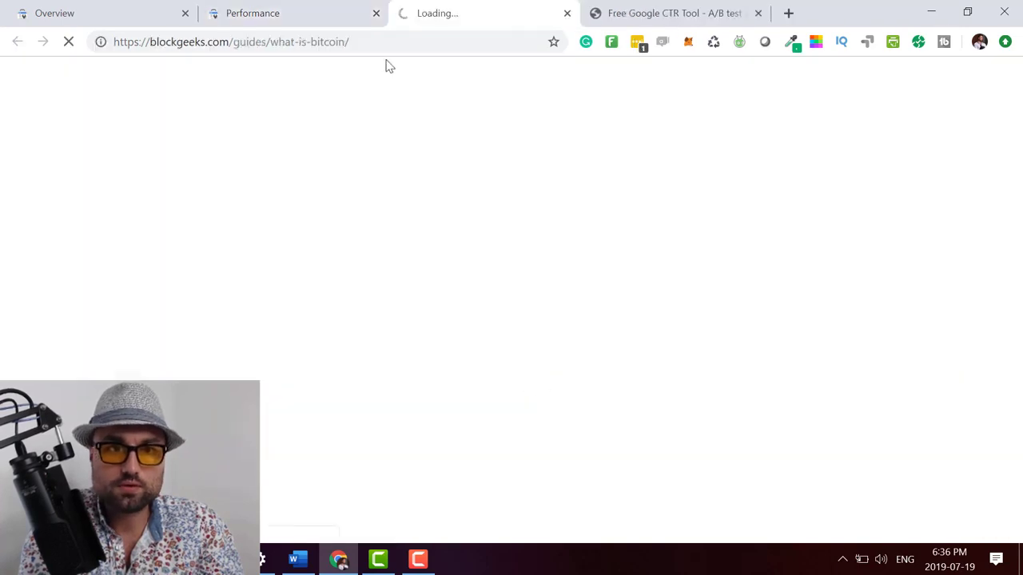
{"action": "left_click", "coordinate": [341, 23]}
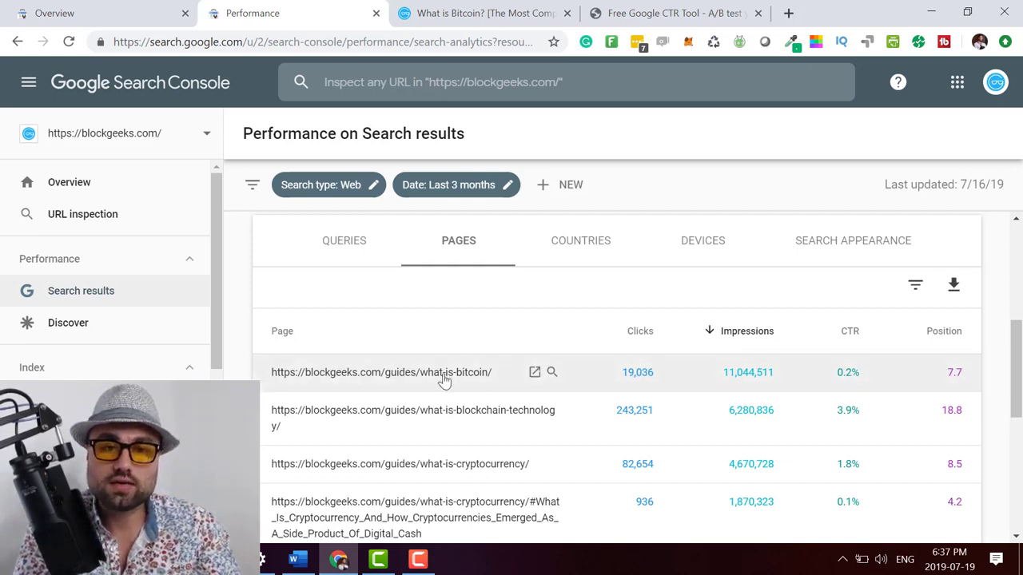
{"action": "left_click", "coordinate": [604, 379]}
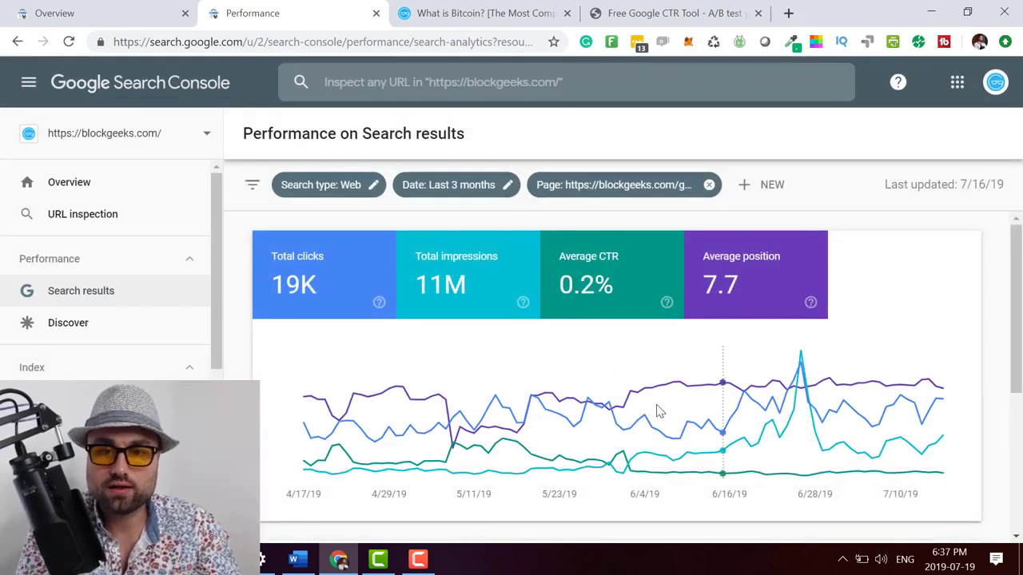
Step: List the search queries for the what-is-bitcoin page, sorted by impressions in descending order
{"action": "scroll", "coordinate": [703, 448], "scroll_direction": "down", "scroll_amount": 3}
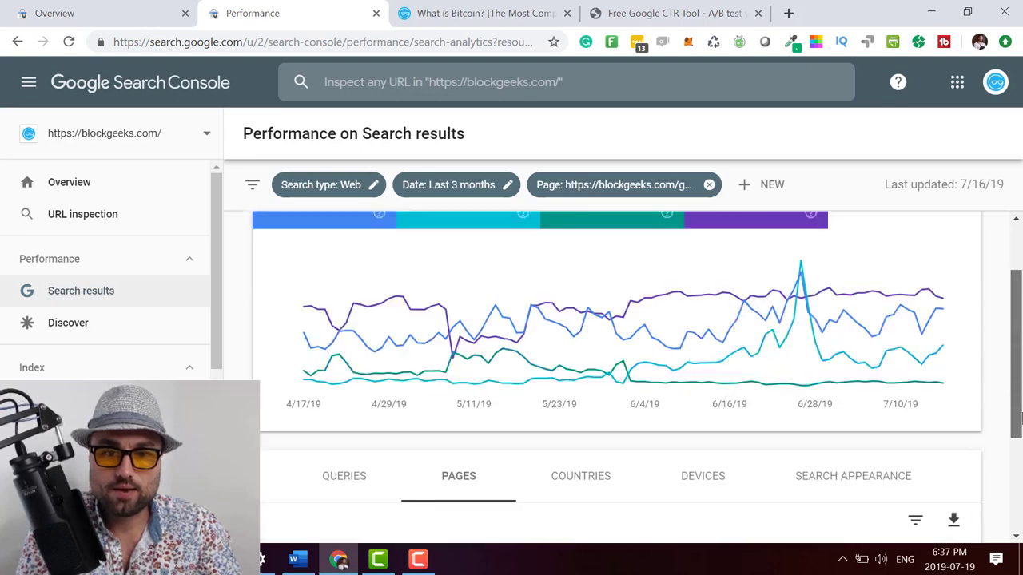
{"action": "scroll", "coordinate": [616, 376], "scroll_direction": "down", "scroll_amount": 1}
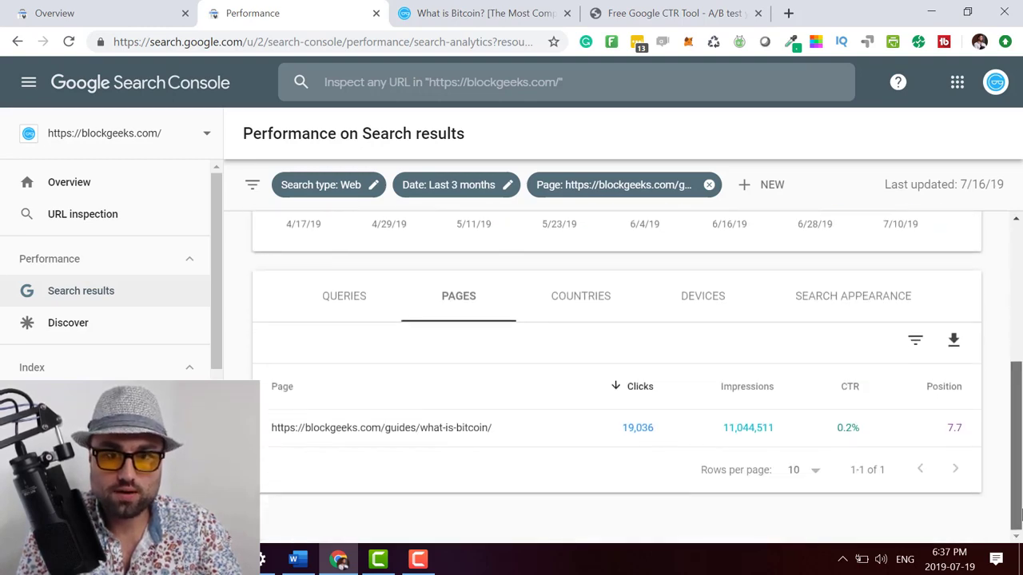
{"action": "left_click", "coordinate": [350, 315]}
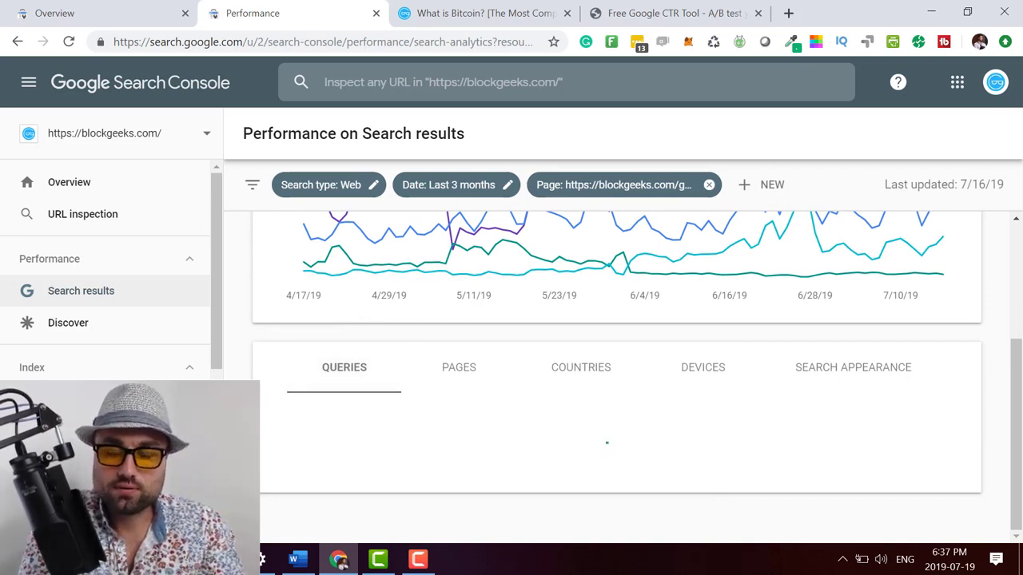
{"action": "scroll", "coordinate": [879, 268], "scroll_direction": "down", "scroll_amount": 1}
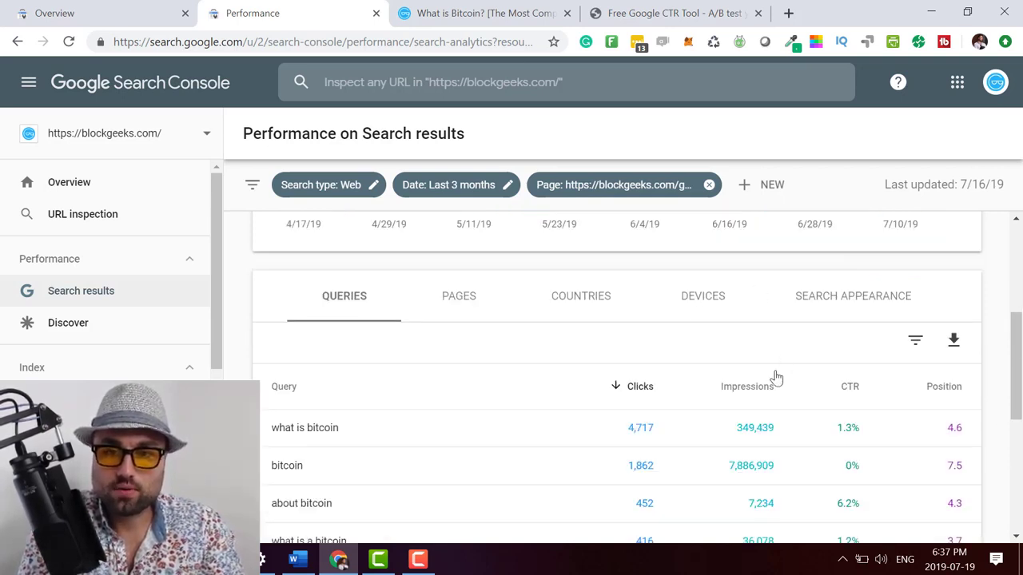
{"action": "scroll", "coordinate": [1016, 364], "scroll_direction": "down", "scroll_amount": 1}
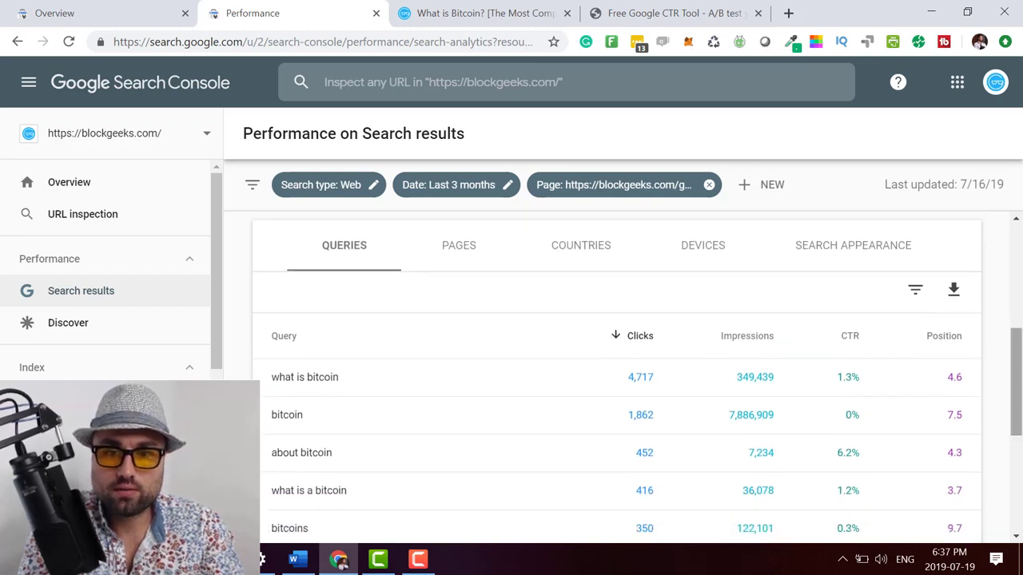
{"action": "left_click", "coordinate": [725, 347]}
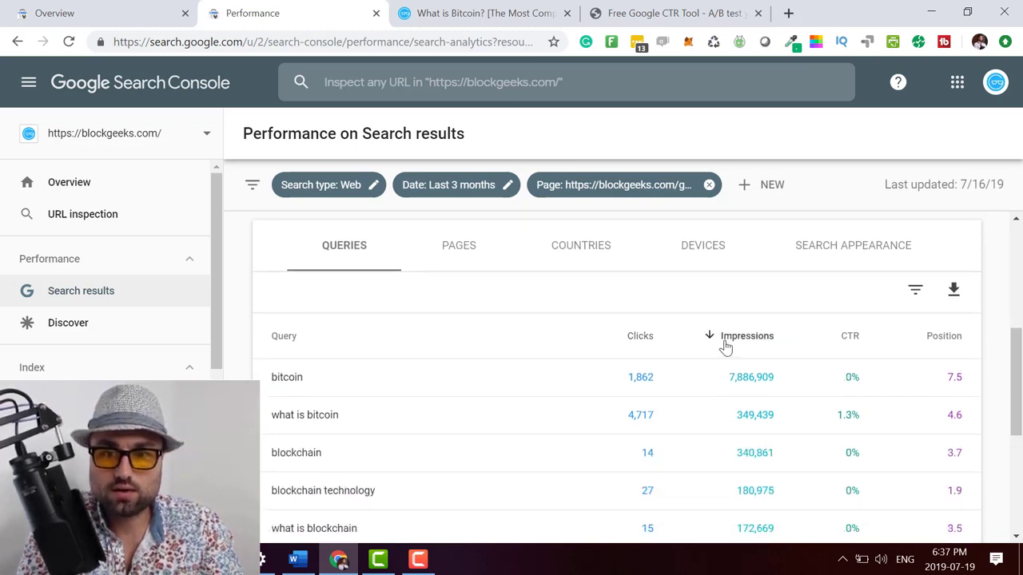
Step: Sort the page's queries by position in ascending order and restore the descending impressions order
{"action": "mouse_move", "coordinate": [1017, 377]}
{"action": "left_mouse_down"}
{"action": "mouse_move", "coordinate": [1018, 477]}
{"action": "mouse_move", "coordinate": [1017, 360]}
{"action": "left_mouse_up"}
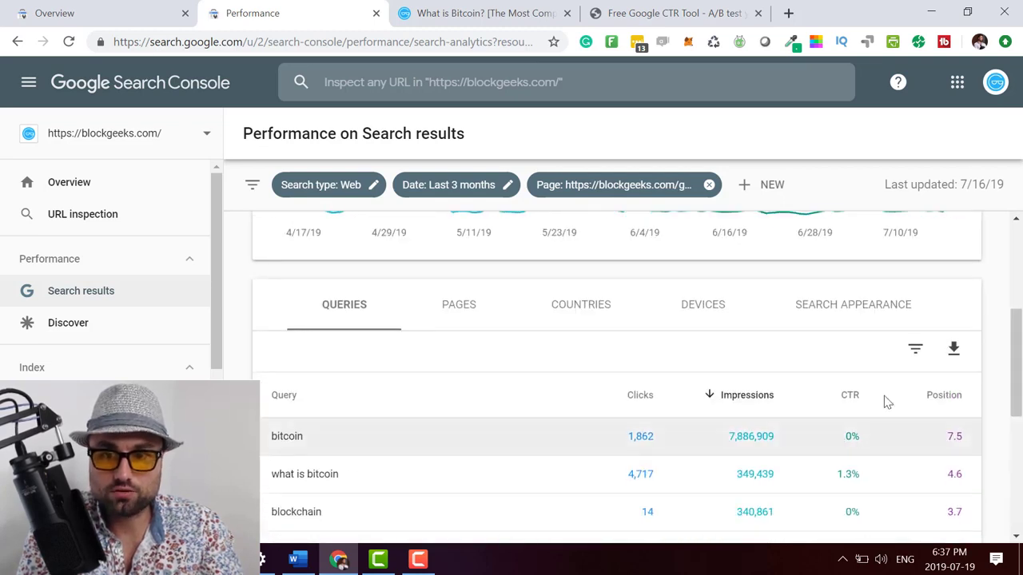
{"action": "left_click", "coordinate": [964, 405]}
{"action": "left_click", "coordinate": [963, 399]}
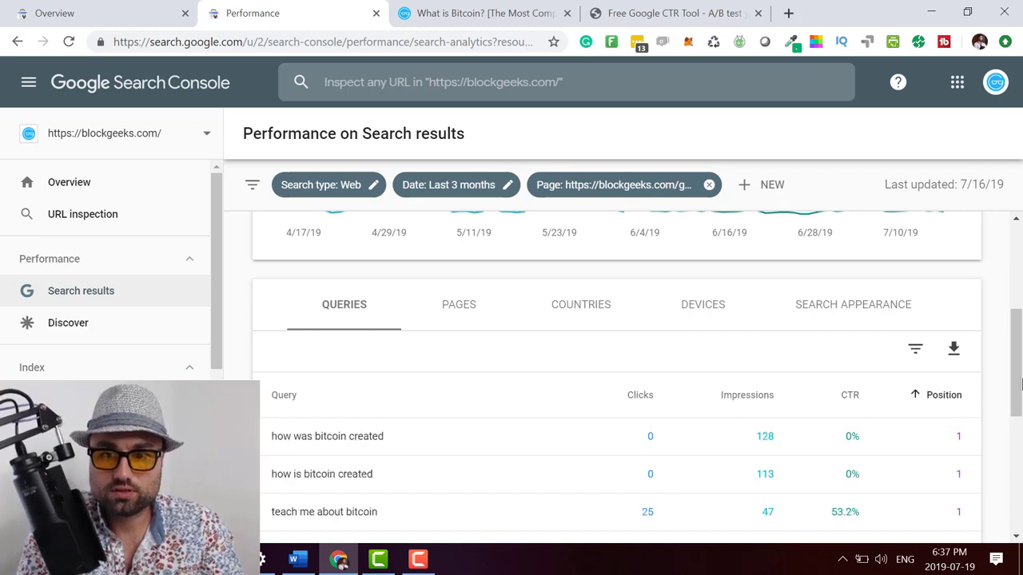
{"action": "scroll", "coordinate": [1021, 389], "scroll_direction": "down", "scroll_amount": 1}
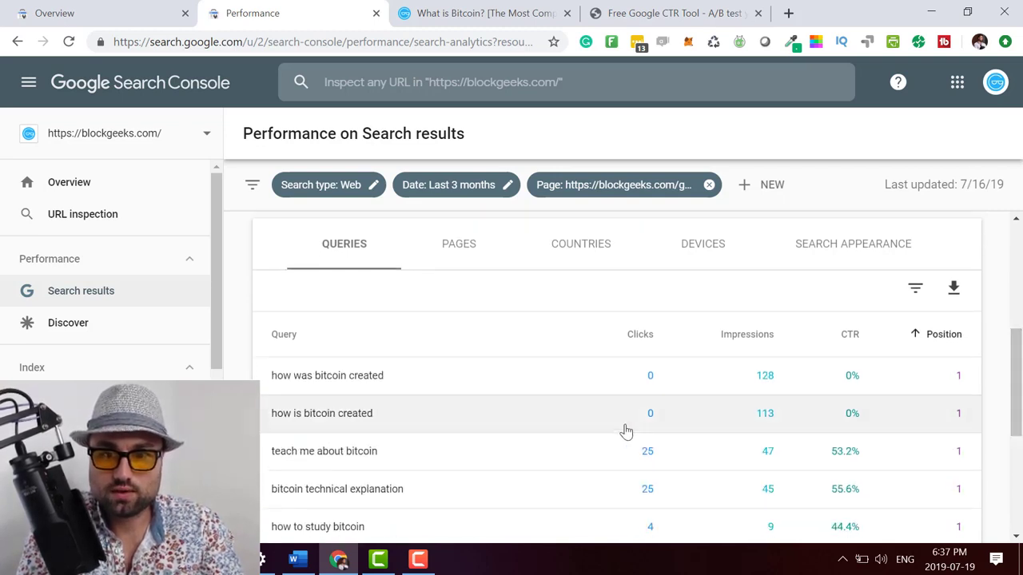
{"action": "left_click", "coordinate": [747, 335]}
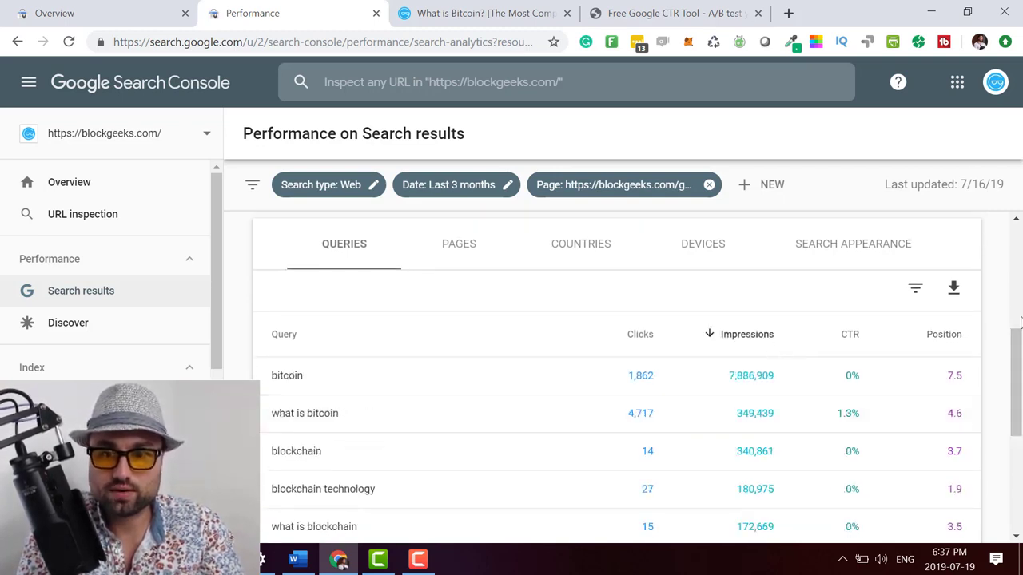
Step: Examine the clicks, impressions, CTR and position of the what-is-bitcoin page's top queries
{"action": "left_click", "coordinate": [1020, 322]}
{"action": "left_click_drag", "start_coordinate": [1021, 322], "coordinate": [1016, 460]}
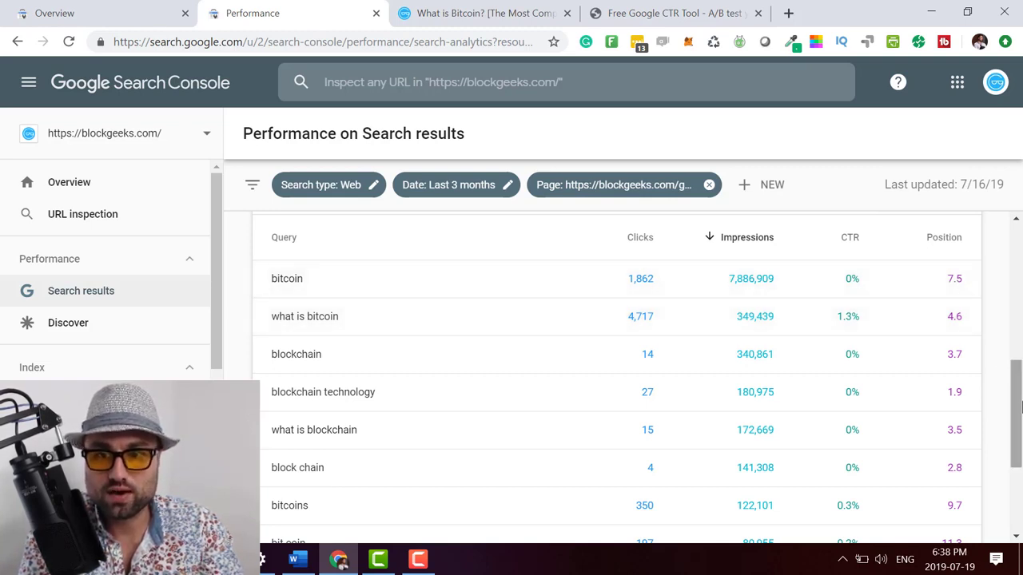
{"action": "left_click_drag", "start_coordinate": [1019, 406], "coordinate": [1019, 407]}
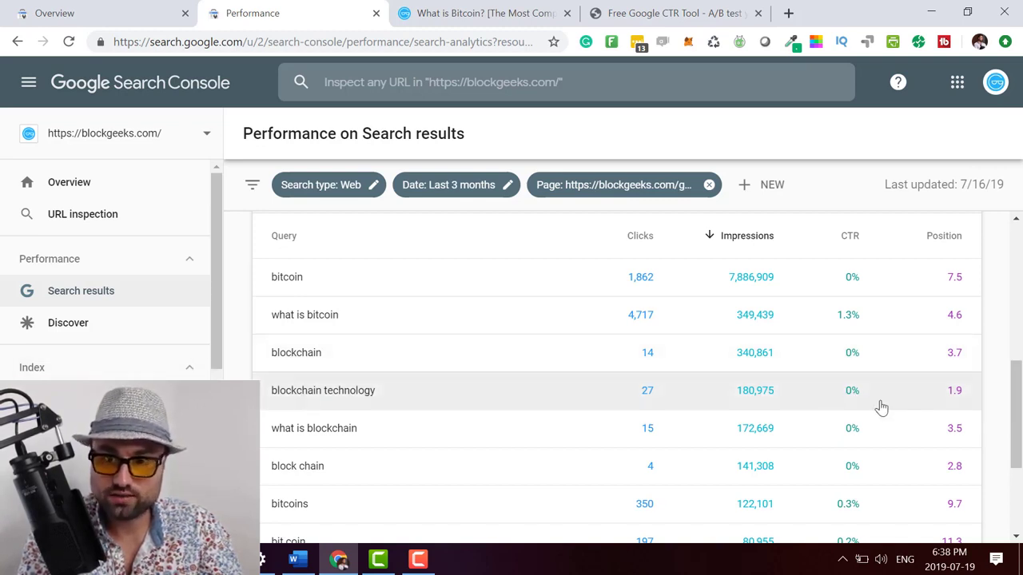
{"action": "left_click_drag", "start_coordinate": [1019, 416], "coordinate": [1019, 435]}
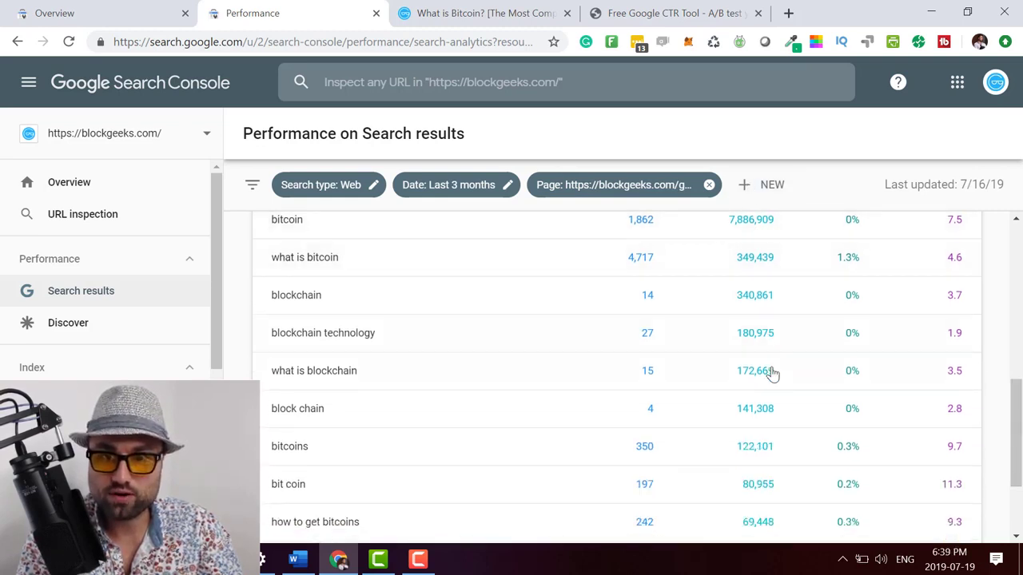
{"action": "left_click_drag", "start_coordinate": [1011, 432], "coordinate": [1012, 414]}
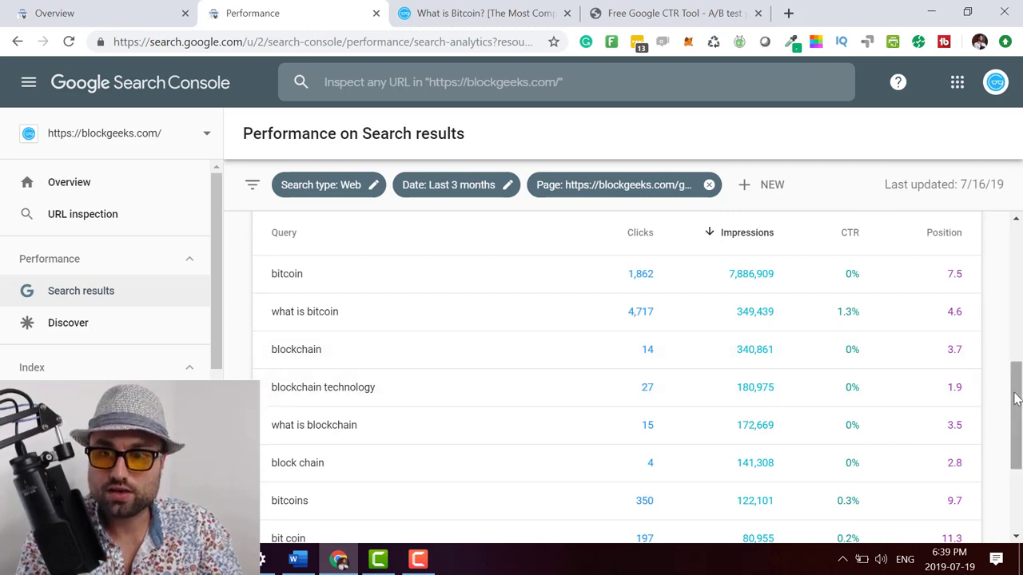
{"action": "left_click_drag", "start_coordinate": [1016, 372], "coordinate": [1016, 399]}
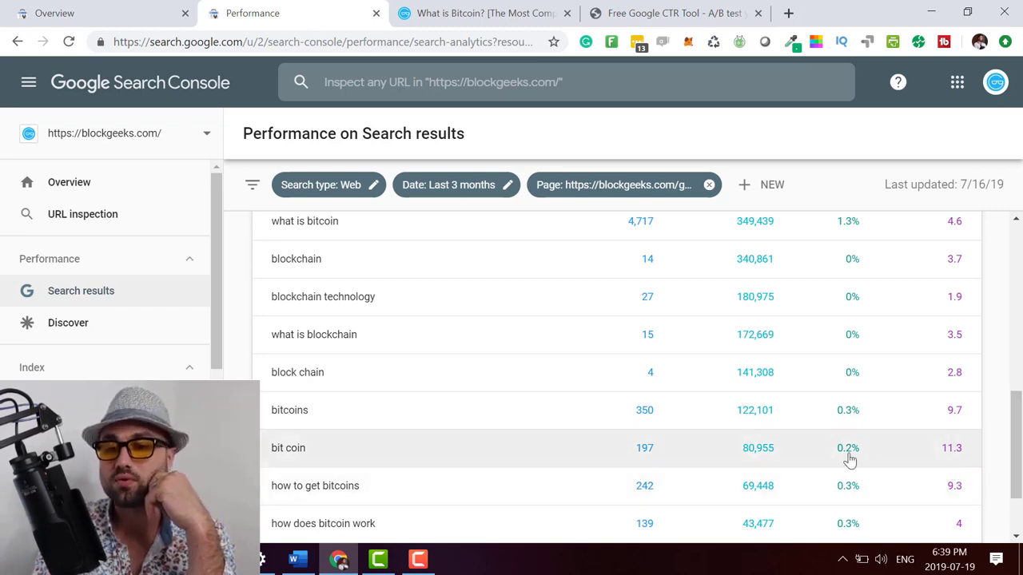
{"action": "left_click_drag", "start_coordinate": [1016, 428], "coordinate": [1010, 404]}
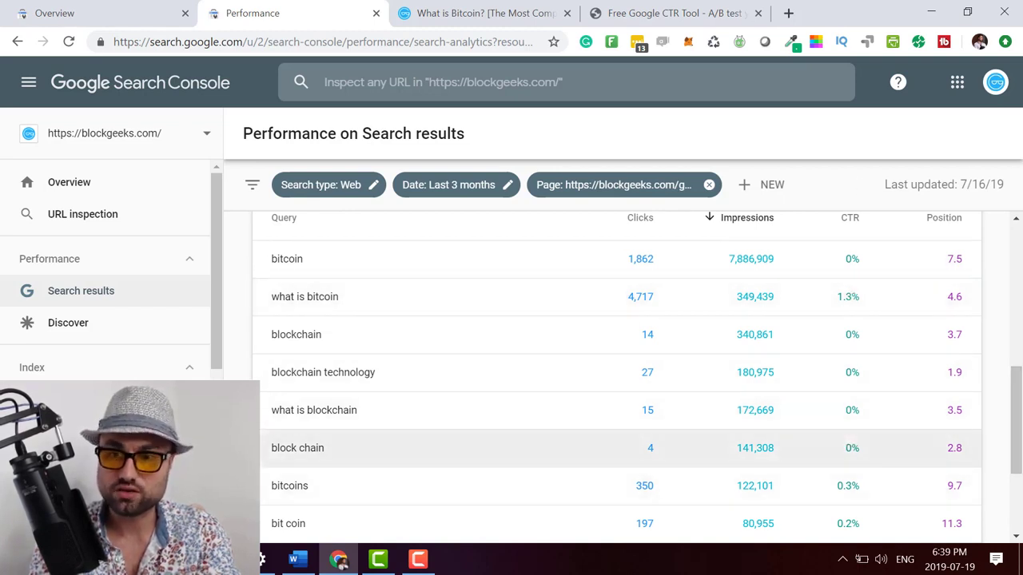
{"action": "left_click_drag", "start_coordinate": [1014, 401], "coordinate": [1012, 343]}
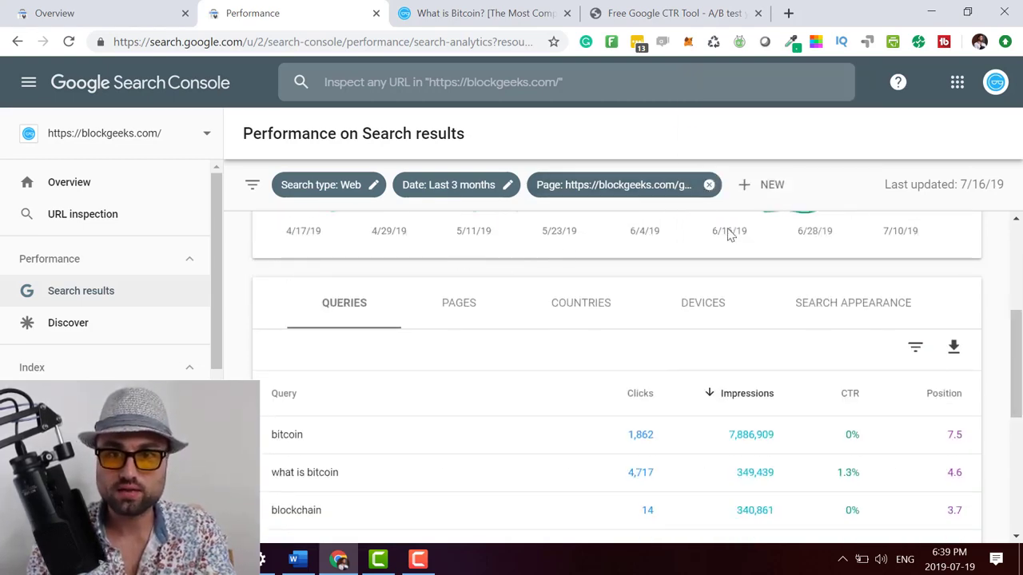
Step: Remove the page filter and list all pages of the site sorted by impressions in descending order
{"action": "left_click", "coordinate": [708, 185]}
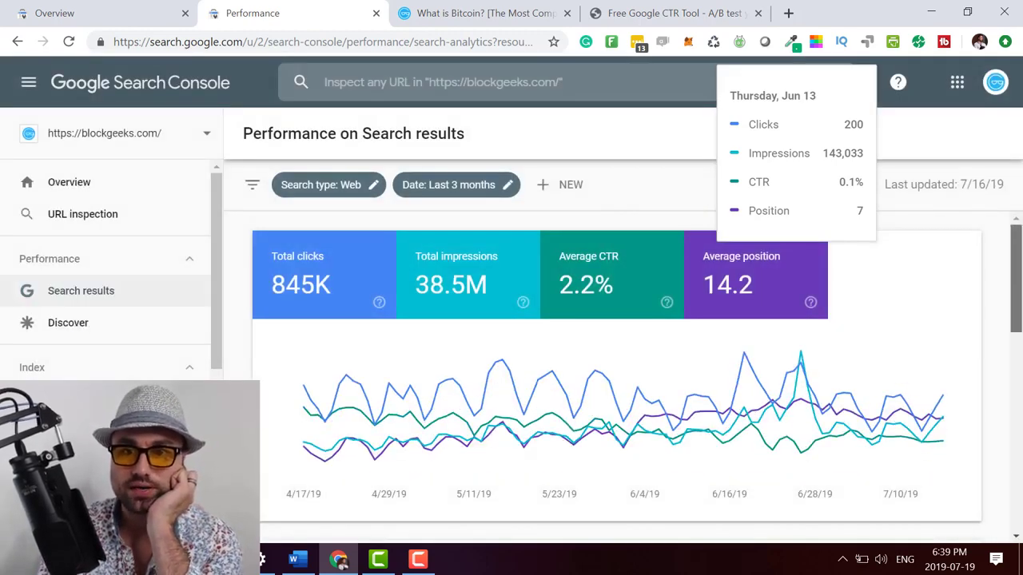
{"action": "left_click_drag", "start_coordinate": [1016, 272], "coordinate": [1018, 327]}
{"action": "left_click", "coordinate": [458, 395]}
{"action": "left_click_drag", "start_coordinate": [1018, 303], "coordinate": [1019, 359]}
{"action": "left_click", "coordinate": [732, 310]}
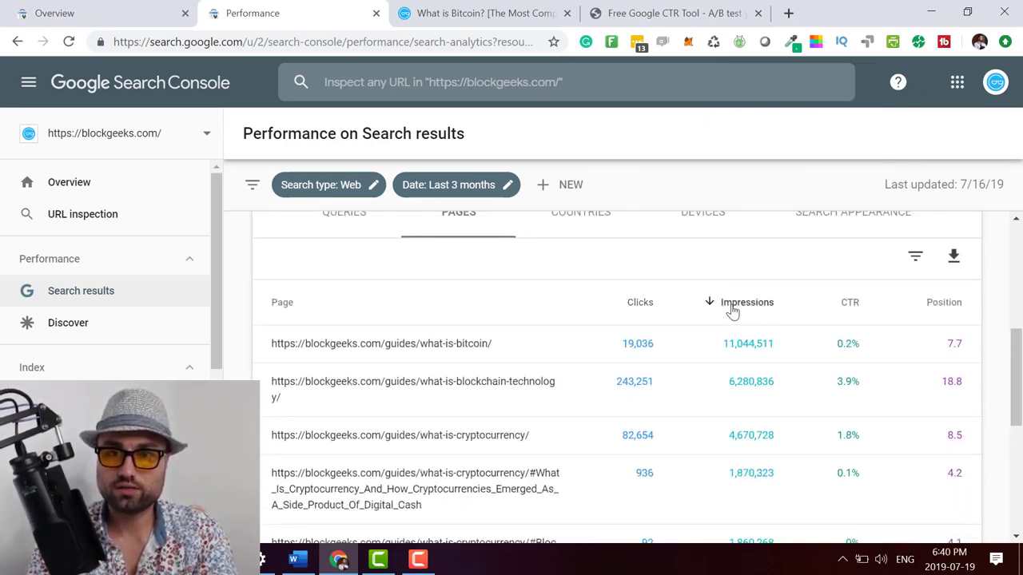
Step: Filter the performance report to the guides/litecoin page from the list of pages
{"action": "left_click_drag", "start_coordinate": [1018, 376], "coordinate": [1013, 402]}
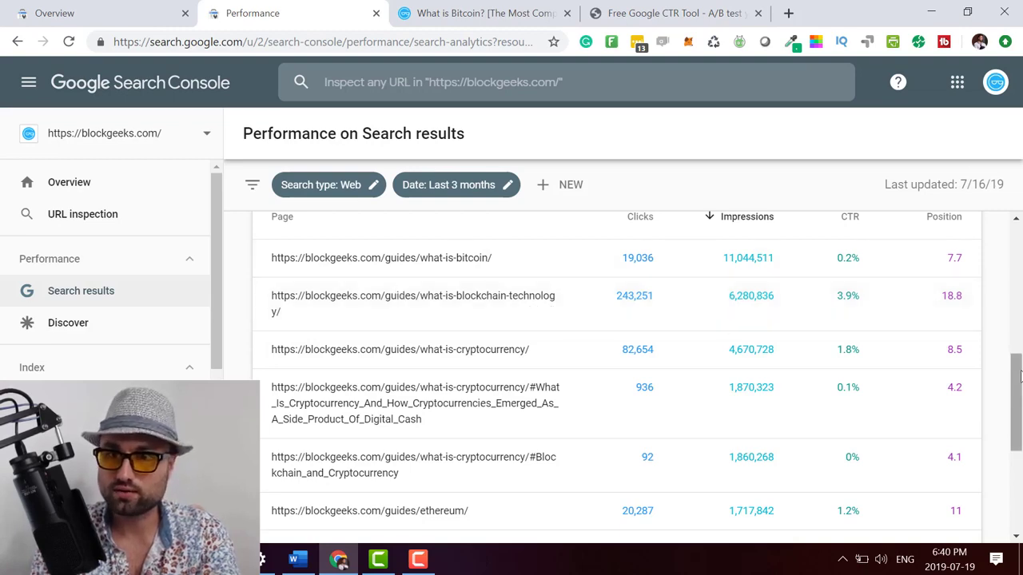
{"action": "left_click_drag", "start_coordinate": [1019, 369], "coordinate": [1010, 405]}
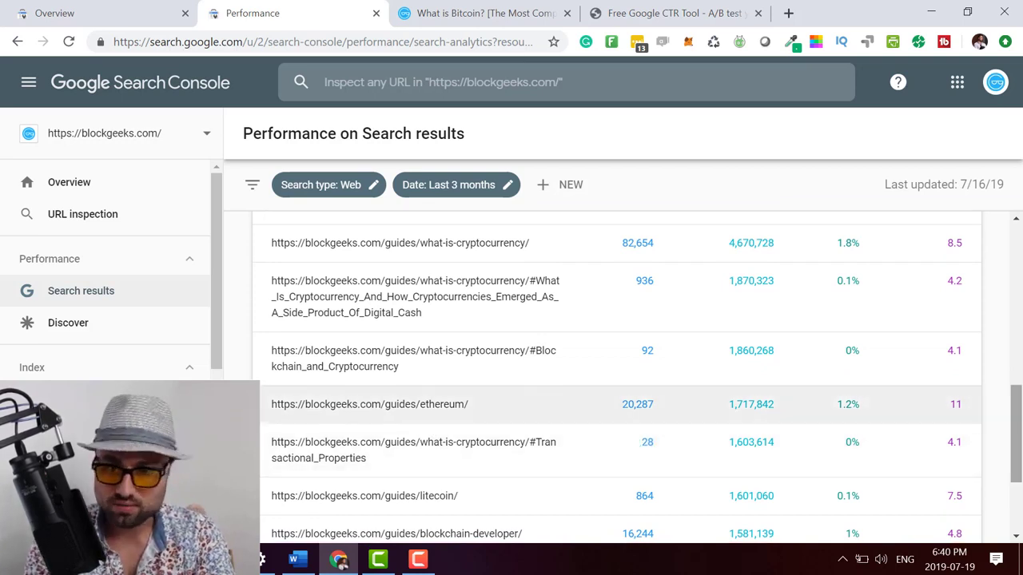
{"action": "left_click_drag", "start_coordinate": [1016, 429], "coordinate": [1017, 444]}
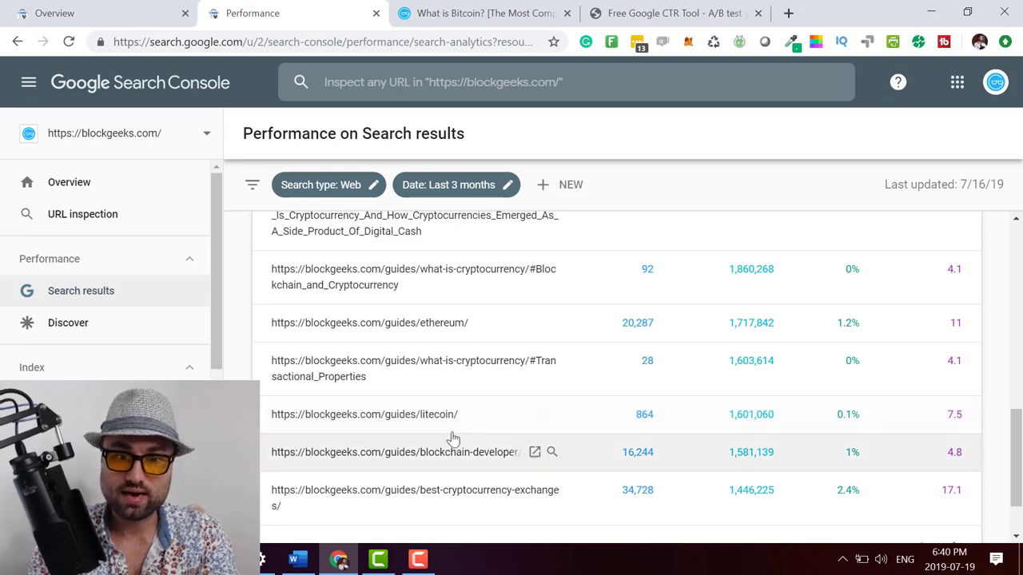
{"action": "left_click", "coordinate": [462, 423]}
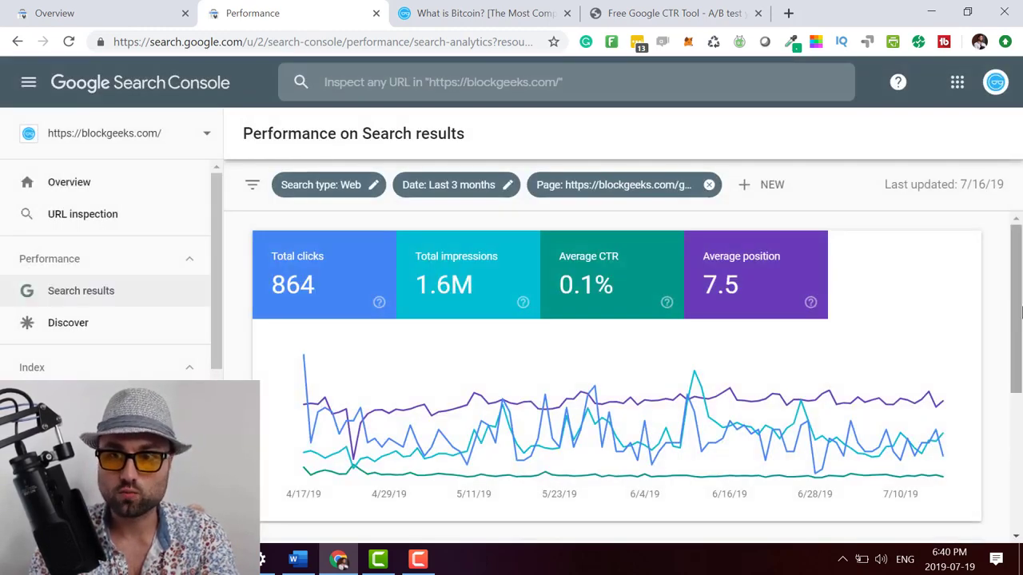
Step: Sort the litecoin page's queries by impressions in descending order and review their clicks, CTR and positions
{"action": "scroll", "coordinate": [632, 490], "scroll_direction": "down", "scroll_amount": 3}
{"action": "left_click", "coordinate": [352, 423]}
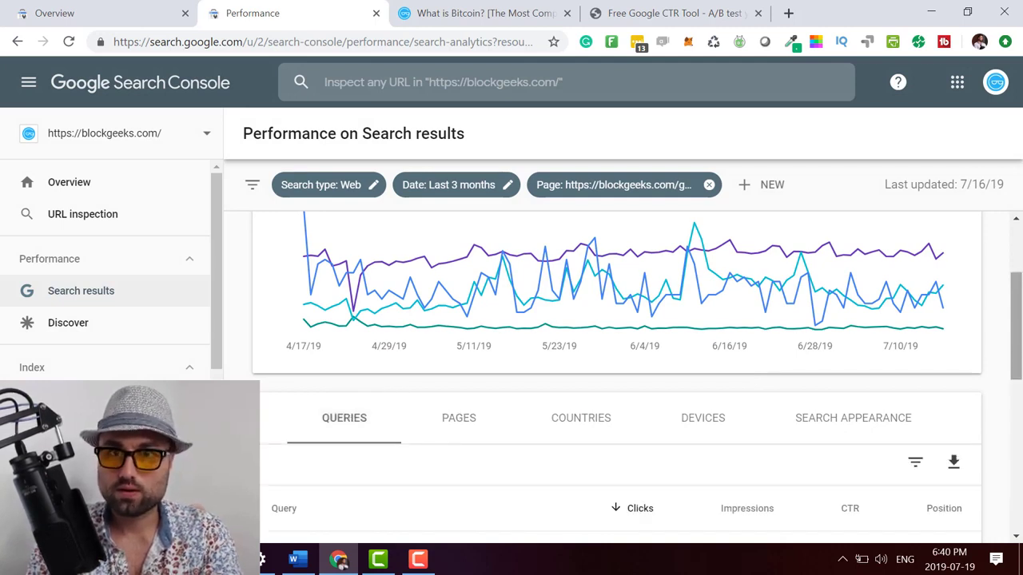
{"action": "left_click_drag", "start_coordinate": [1018, 330], "coordinate": [1019, 425]}
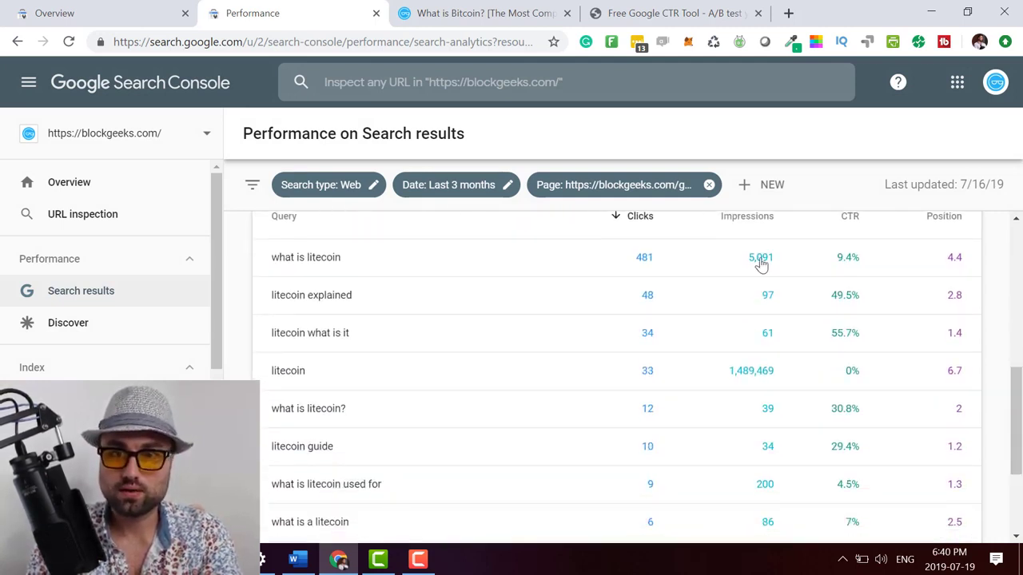
{"action": "left_click", "coordinate": [749, 217]}
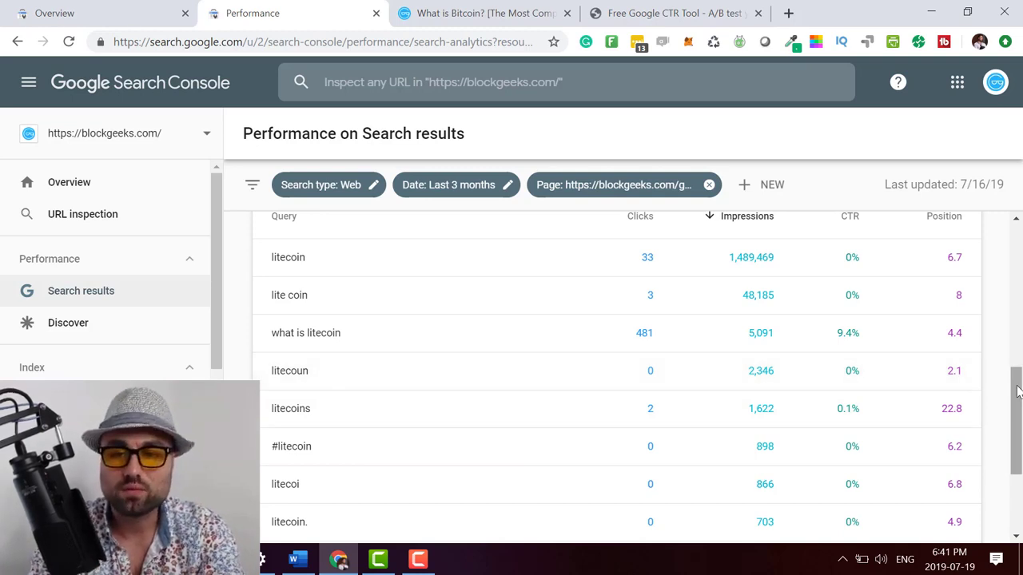
{"action": "mouse_move", "coordinate": [1017, 391]}
{"action": "left_mouse_down"}
{"action": "mouse_move", "coordinate": [1017, 410]}
{"action": "mouse_move", "coordinate": [1020, 386]}
{"action": "left_mouse_up"}
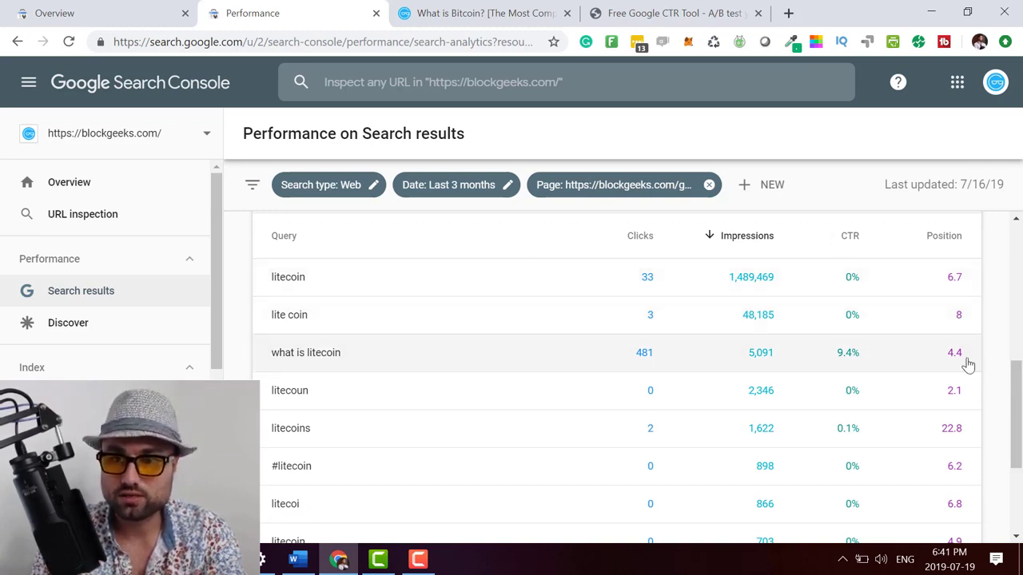
{"action": "left_click_drag", "start_coordinate": [1015, 427], "coordinate": [1010, 467]}
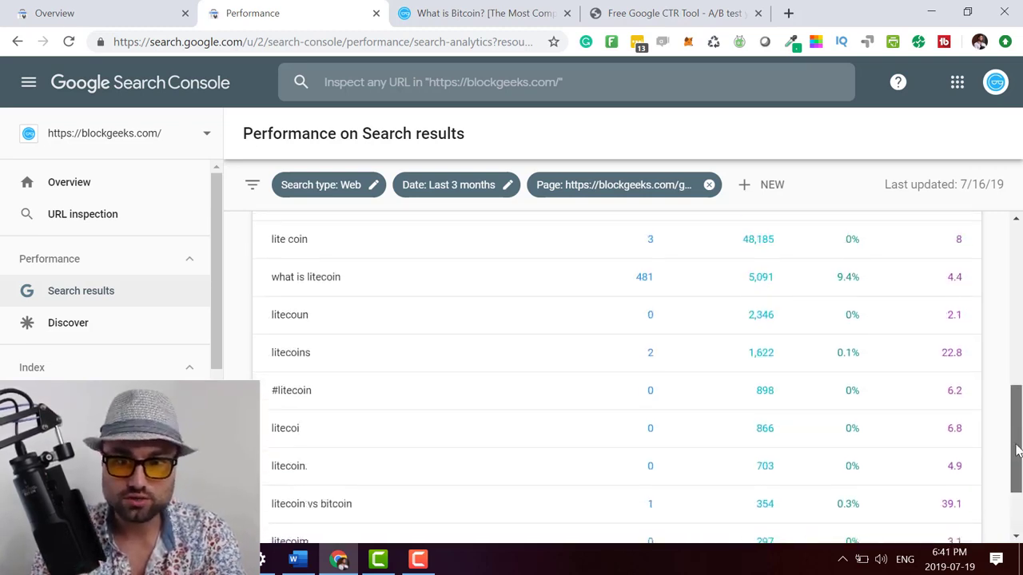
{"action": "left_click_drag", "start_coordinate": [1016, 451], "coordinate": [1019, 313]}
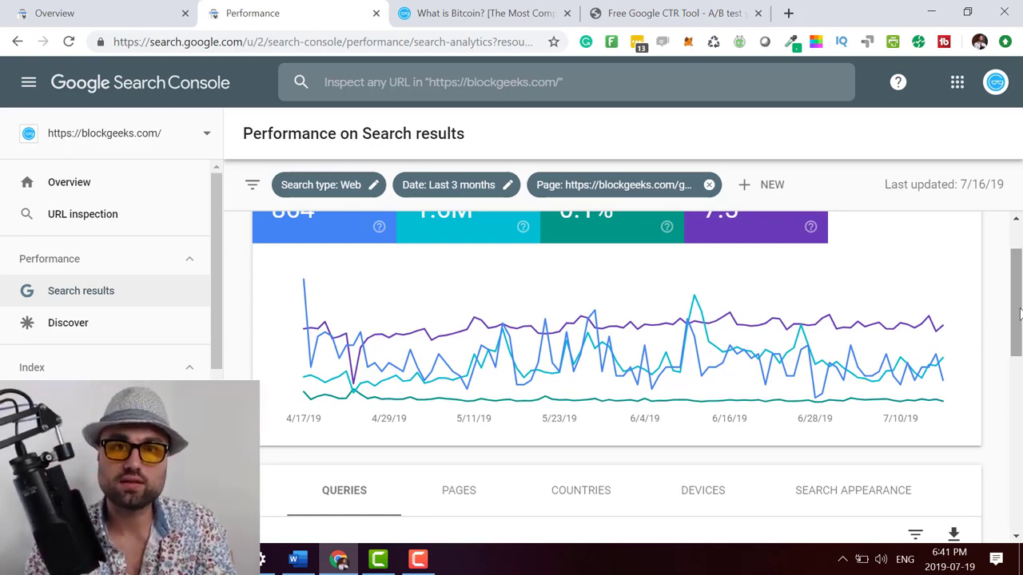
Step: Switch to the open What is Bitcoin guide, look through its content and copy its web address
{"action": "left_click", "coordinate": [484, 11]}
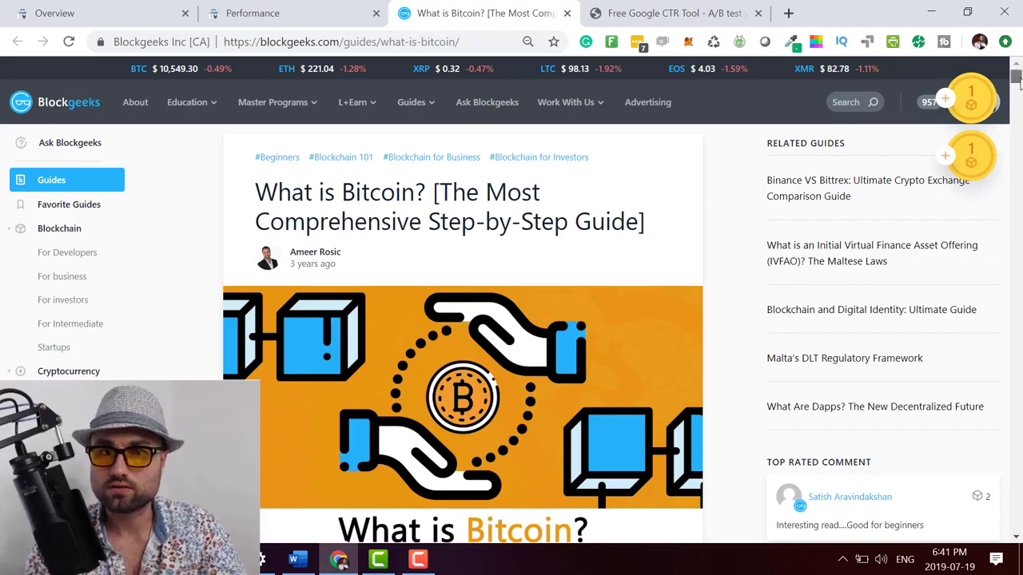
{"action": "scroll", "coordinate": [1017, 121], "scroll_direction": "down", "scroll_amount": 10}
{"action": "left_click_drag", "start_coordinate": [1017, 122], "coordinate": [1016, 415]}
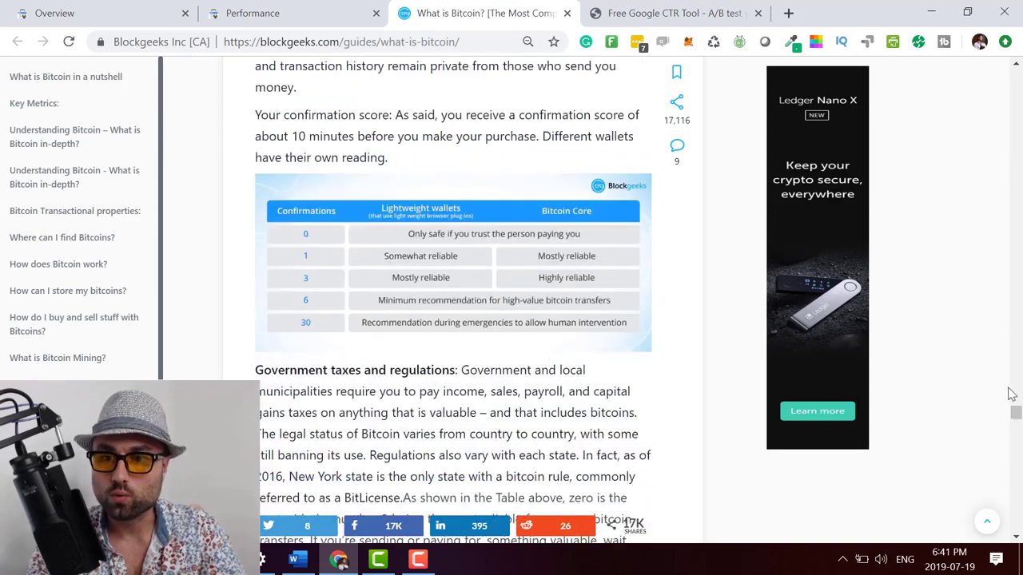
{"action": "left_click_drag", "start_coordinate": [1014, 415], "coordinate": [1011, 427]}
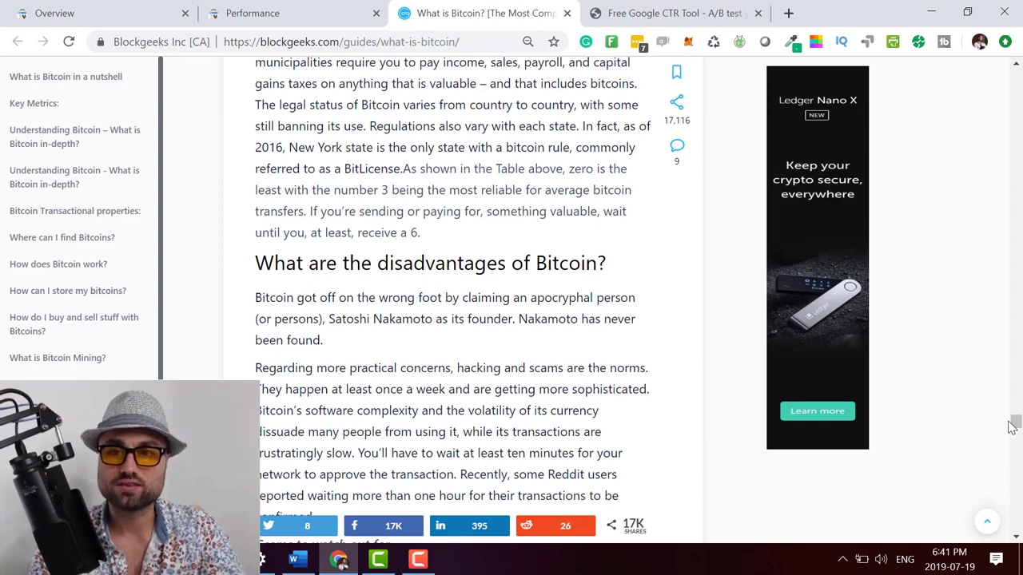
{"action": "left_click_drag", "start_coordinate": [1017, 426], "coordinate": [1012, 447]}
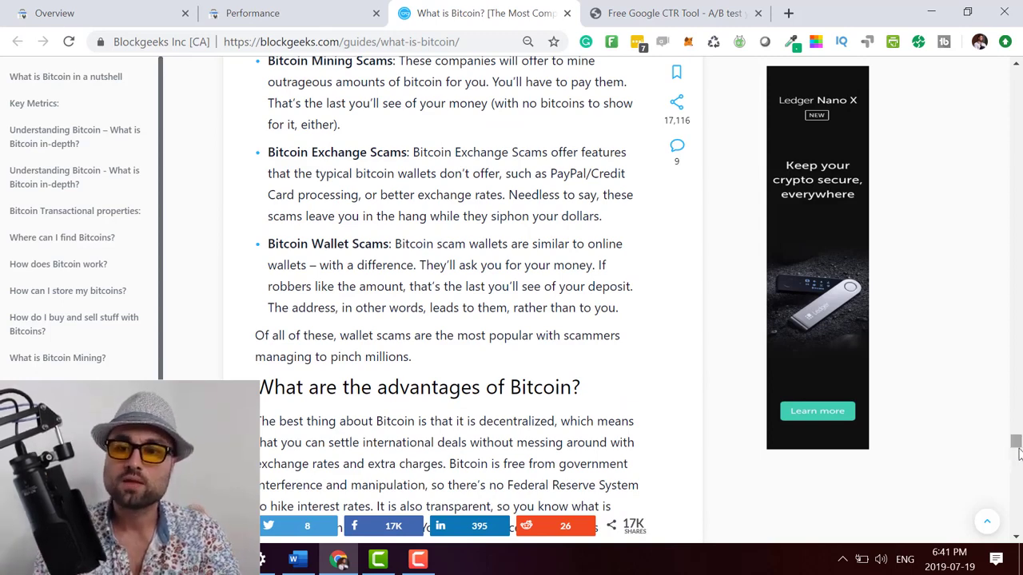
{"action": "left_click", "coordinate": [1019, 468]}
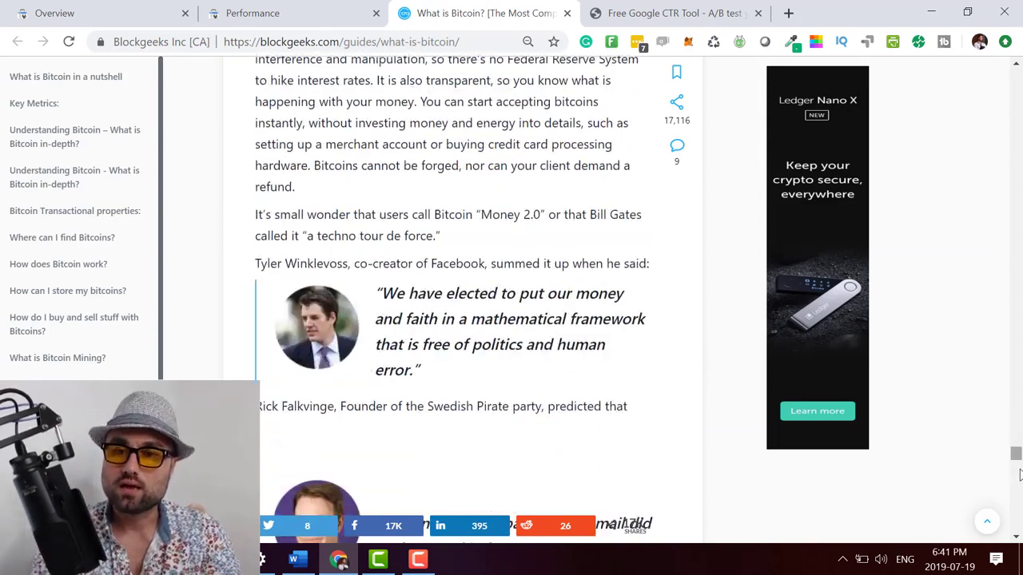
{"action": "left_click", "coordinate": [457, 44]}
{"action": "key", "text": "ctrl+c"}
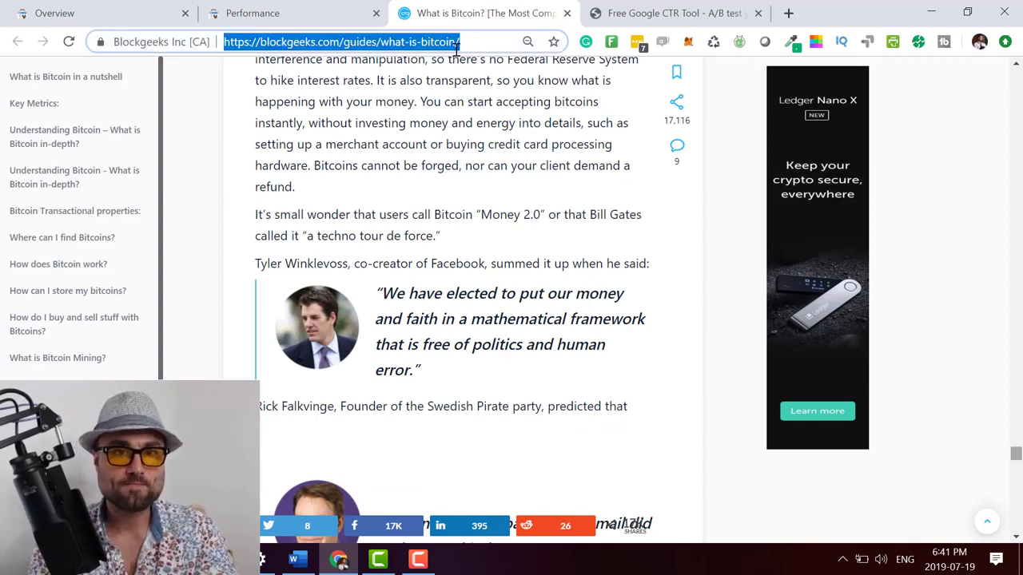
{"action": "left_click", "coordinate": [704, 9]}
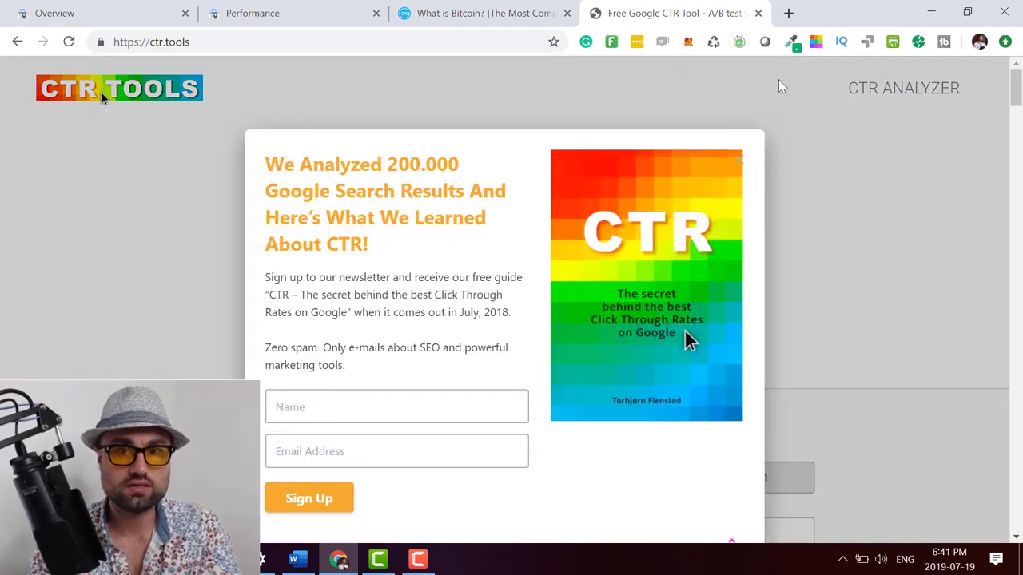
{"action": "left_click", "coordinate": [874, 317]}
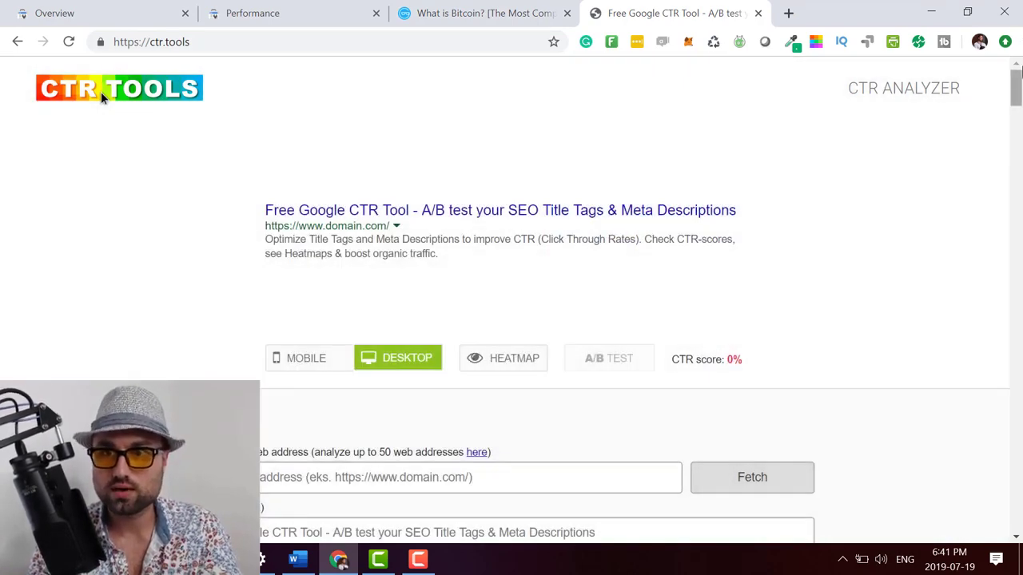
{"action": "left_click_drag", "start_coordinate": [1015, 78], "coordinate": [1017, 101]}
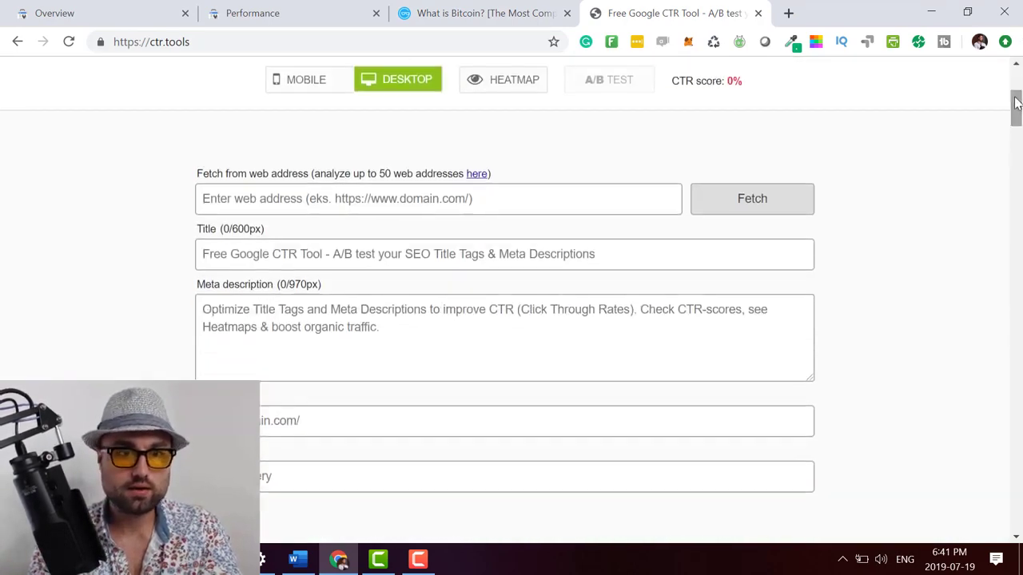
{"action": "left_click", "coordinate": [283, 200]}
{"action": "key", "text": "ctrl+v"}
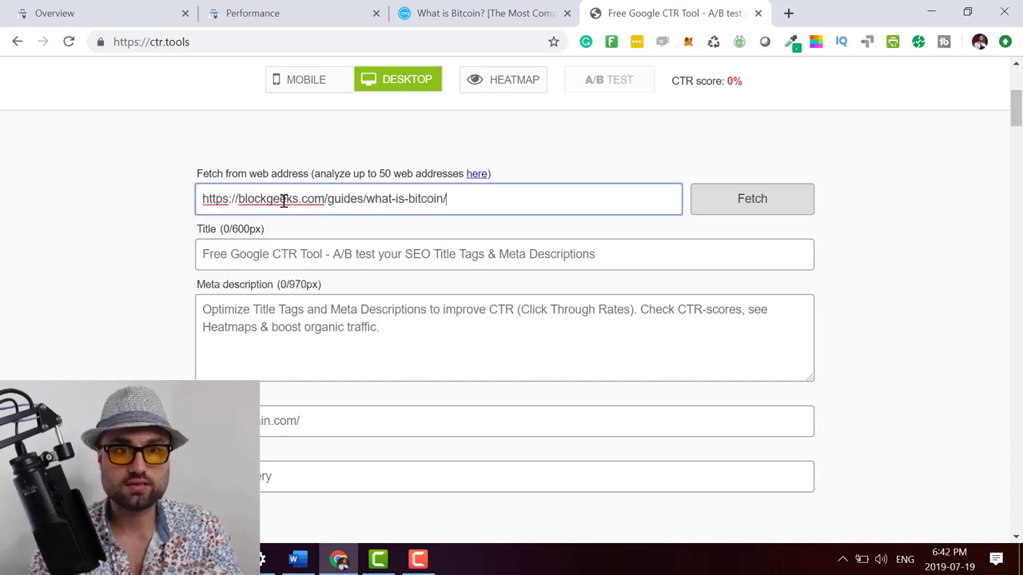
{"action": "left_click", "coordinate": [700, 211]}
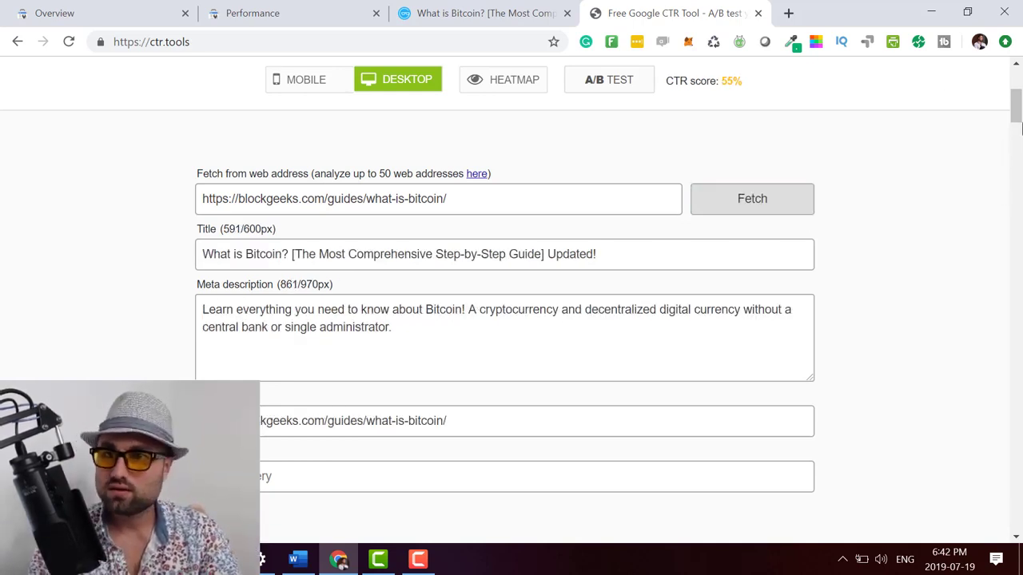
Step: Examine the fetched page's CTR score and the optimization suggestions for its title and meta description
{"action": "left_click_drag", "start_coordinate": [1016, 117], "coordinate": [1019, 78]}
{"action": "scroll", "coordinate": [101, 91], "scroll_direction": "down", "scroll_amount": 3}
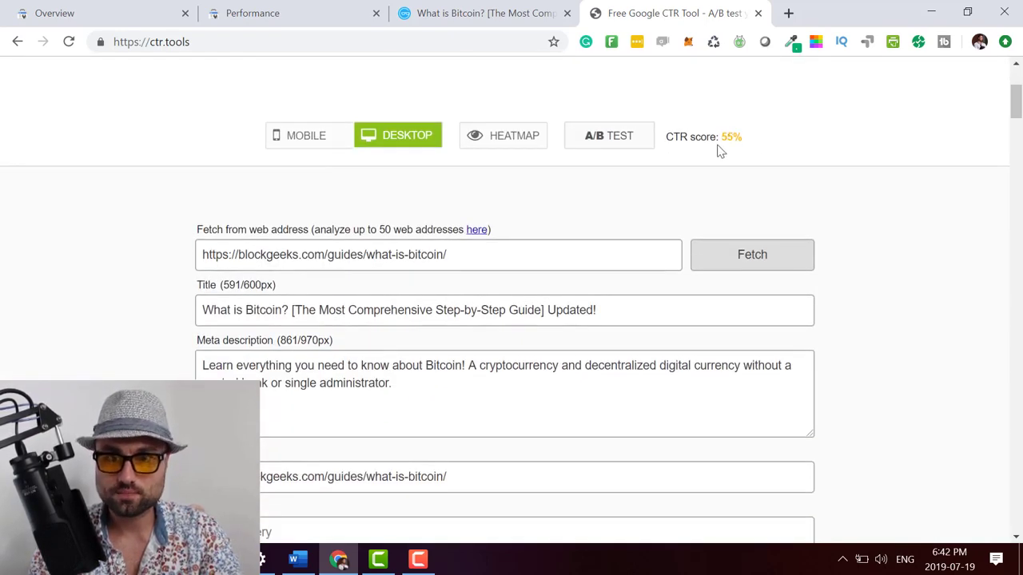
{"action": "left_click_drag", "start_coordinate": [720, 138], "coordinate": [733, 138]}
{"action": "left_click_drag", "start_coordinate": [1016, 114], "coordinate": [1019, 174]}
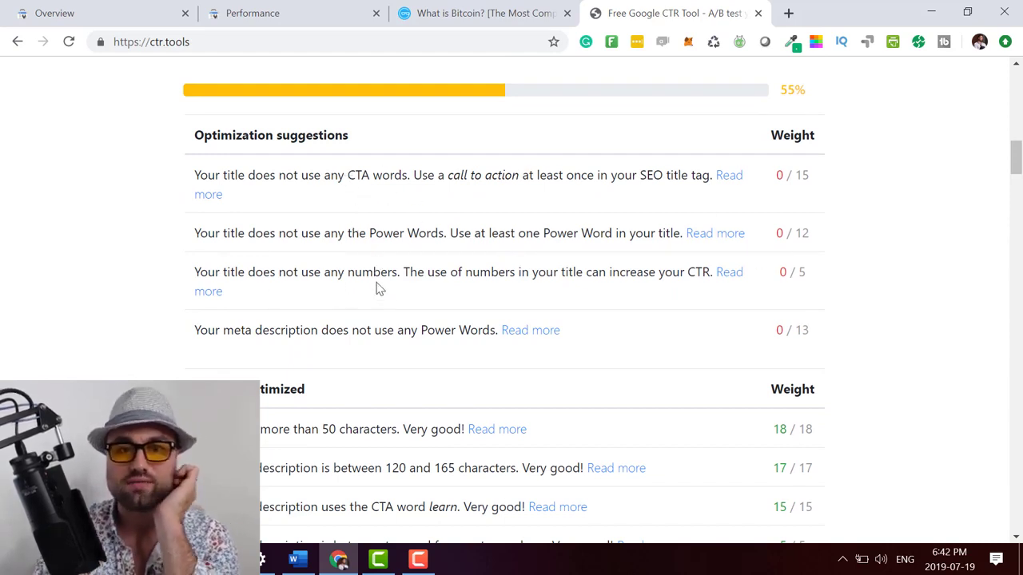
{"action": "left_click_drag", "start_coordinate": [1020, 190], "coordinate": [901, 134]}
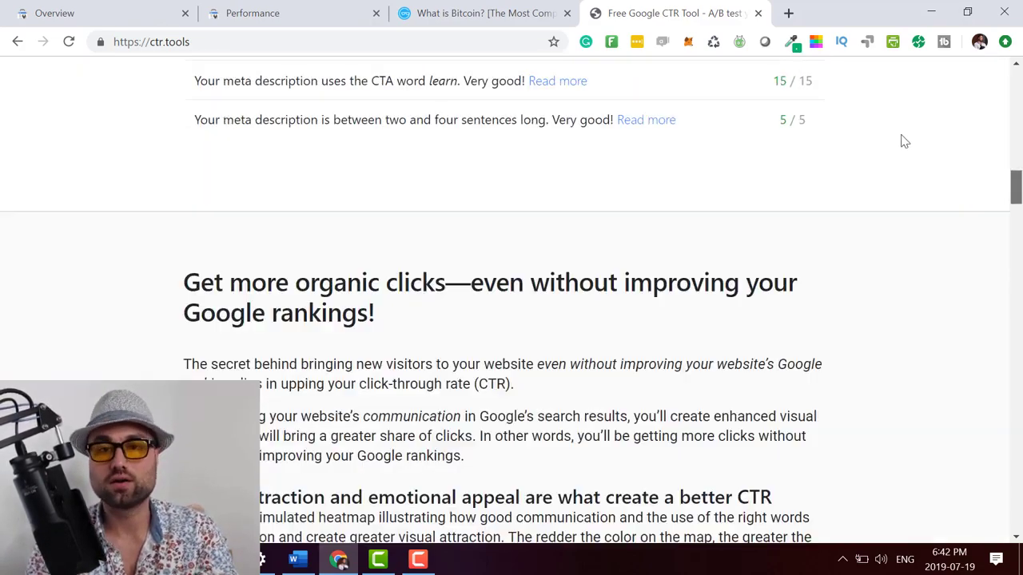
{"action": "scroll", "coordinate": [901, 141], "scroll_direction": "up", "scroll_amount": 10}
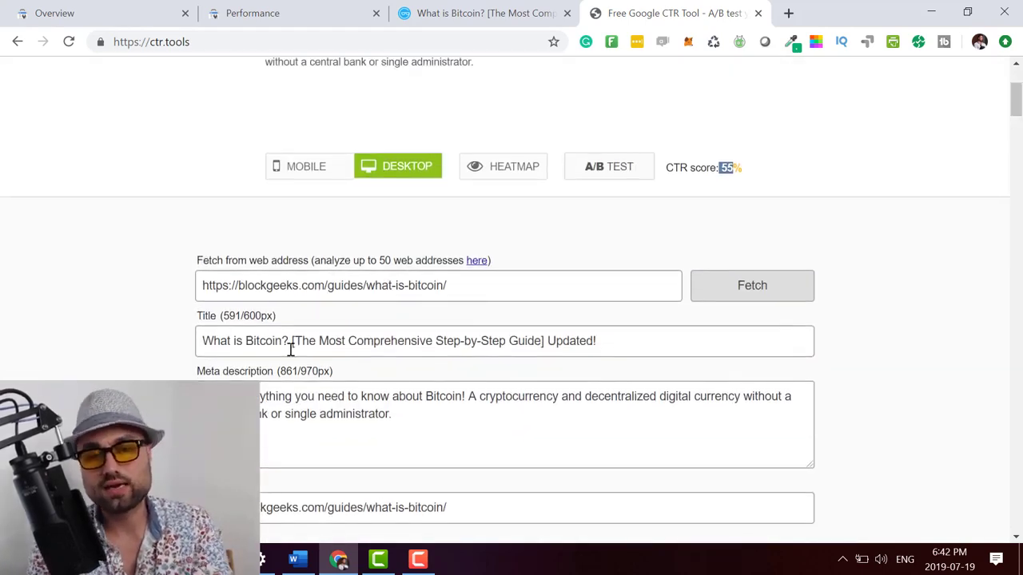
Step: Review the fetched title against the tool's list of call-to-action words
{"action": "left_click", "coordinate": [207, 343]}
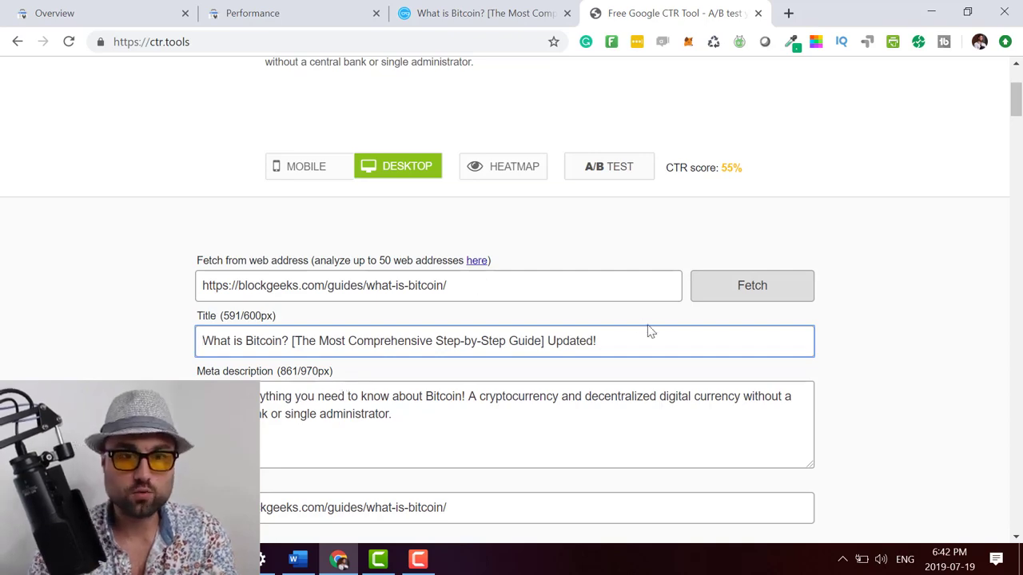
{"action": "scroll", "coordinate": [651, 331], "scroll_direction": "down", "scroll_amount": 2}
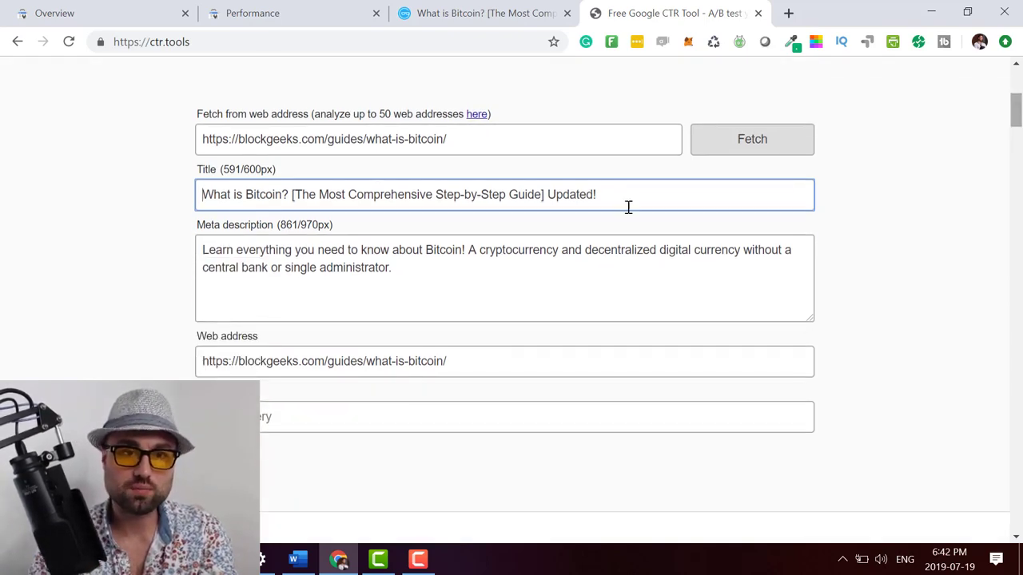
{"action": "left_click_drag", "start_coordinate": [1016, 111], "coordinate": [1016, 425]}
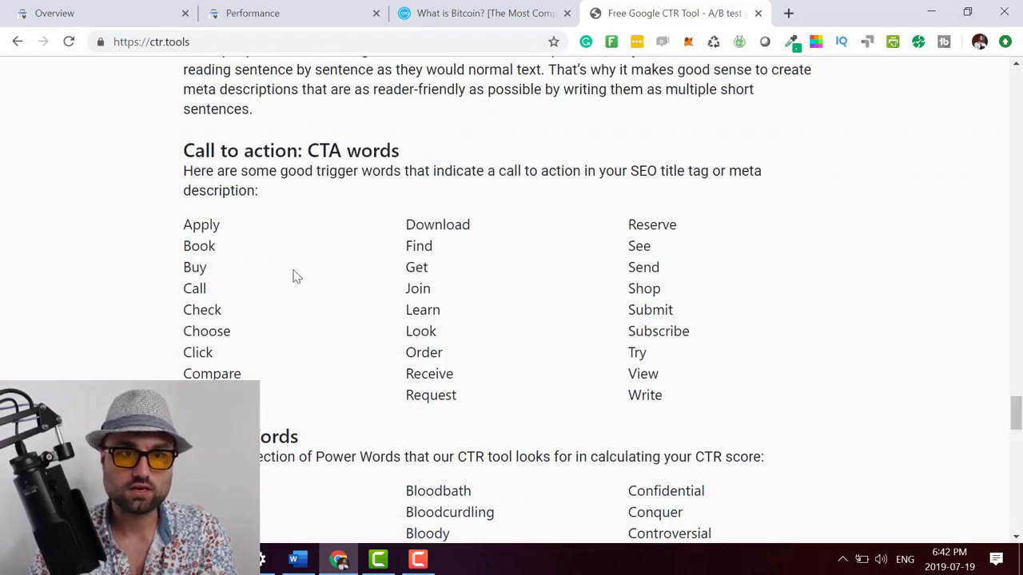
{"action": "left_click_drag", "start_coordinate": [193, 240], "coordinate": [682, 336]}
{"action": "scroll", "coordinate": [1017, 412], "scroll_direction": "up", "scroll_amount": 6}
{"action": "left_click_drag", "start_coordinate": [1017, 413], "coordinate": [986, 123]}
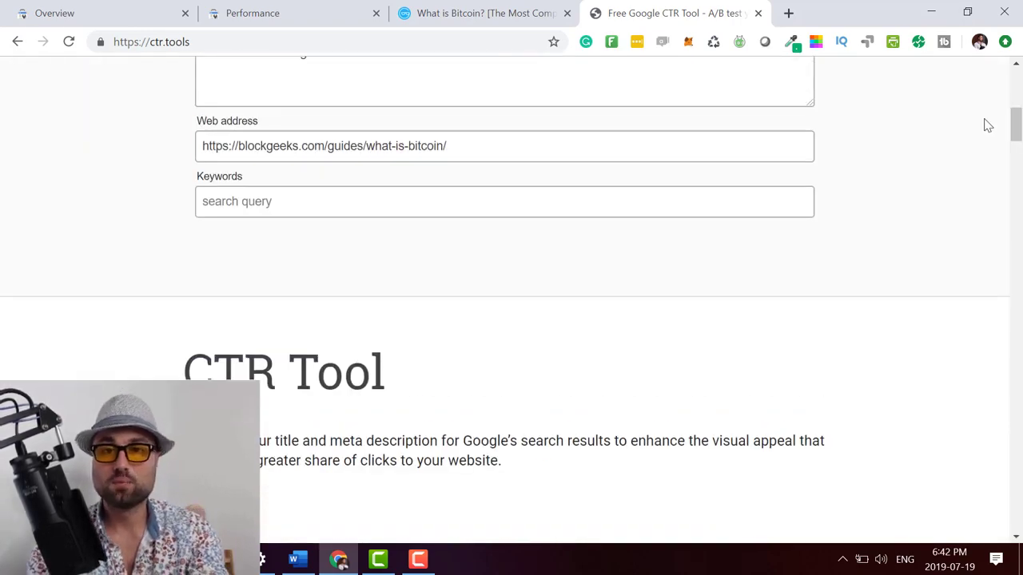
Step: Return to the Search Console performance report, remove the page filter and sort all queries by impressions in descending order
{"action": "left_click", "coordinate": [253, 13]}
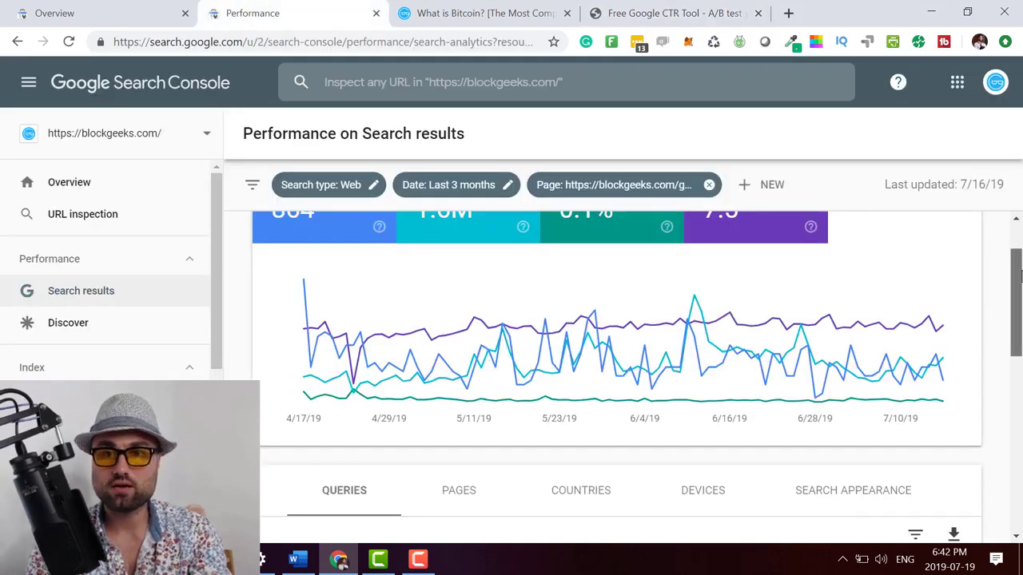
{"action": "left_click_drag", "start_coordinate": [1019, 274], "coordinate": [1017, 231]}
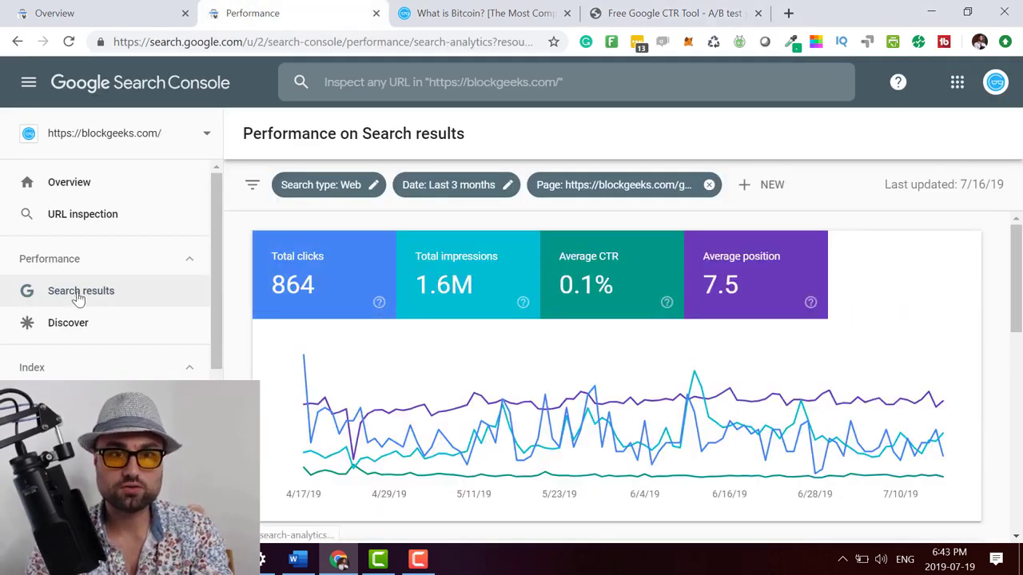
{"action": "left_click", "coordinate": [708, 185]}
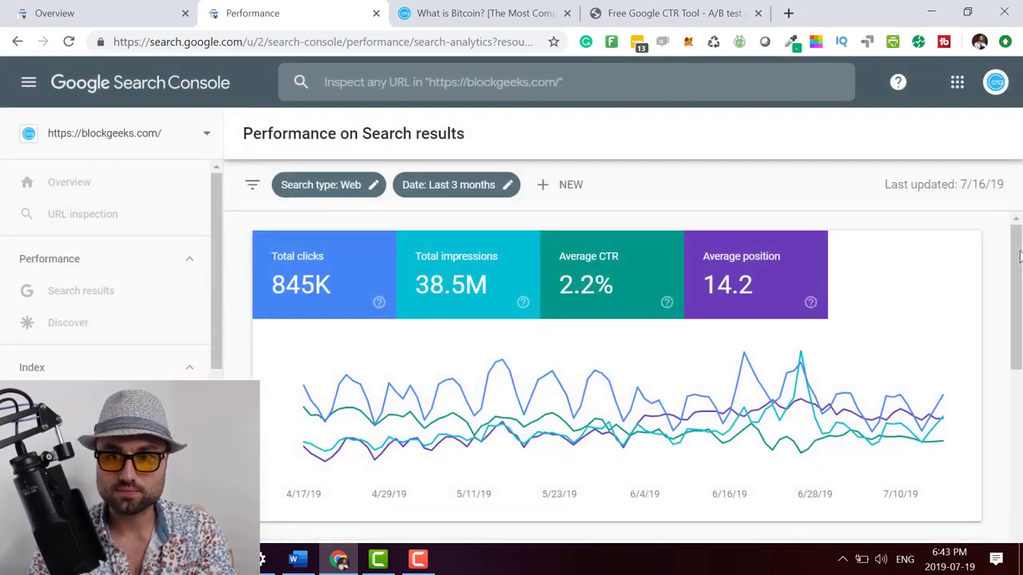
{"action": "left_click_drag", "start_coordinate": [1020, 256], "coordinate": [1018, 356]}
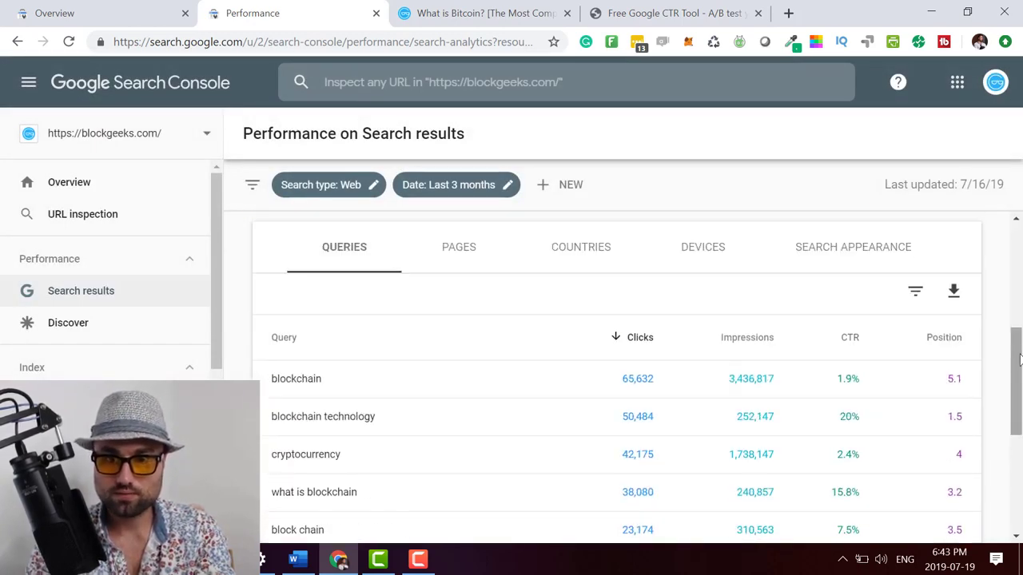
{"action": "left_click", "coordinate": [786, 336]}
{"action": "left_click_drag", "start_coordinate": [1019, 412], "coordinate": [1018, 451]}
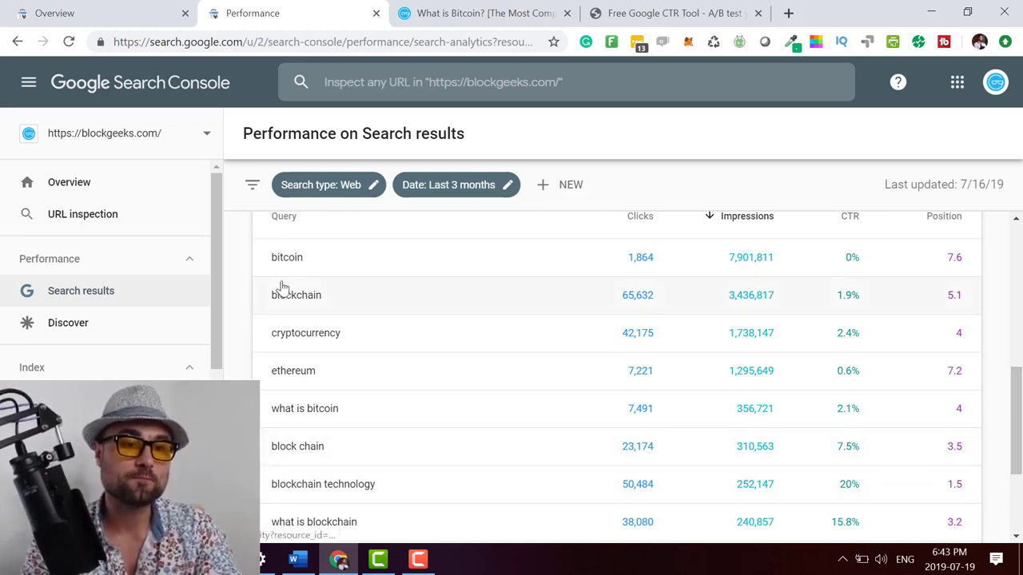
{"action": "scroll", "coordinate": [219, 329], "scroll_direction": "down", "scroll_amount": 1}
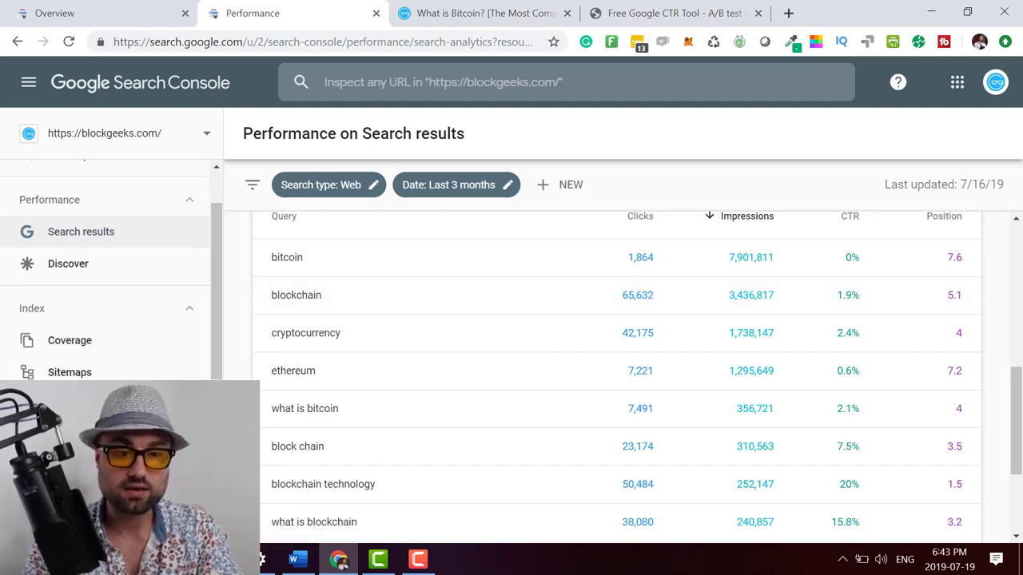